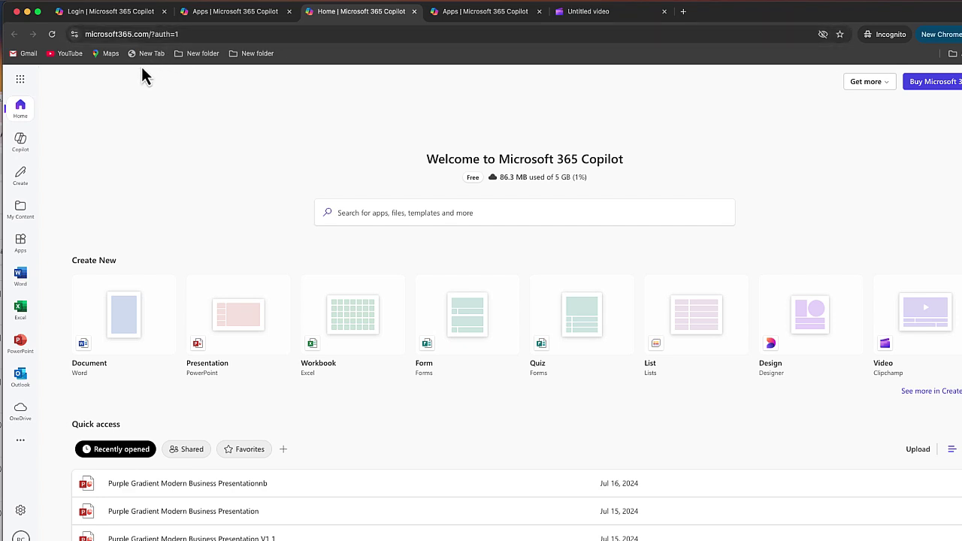
- Open the Microsoft 365 app launcher to reach Clipchamp
click(21, 82)
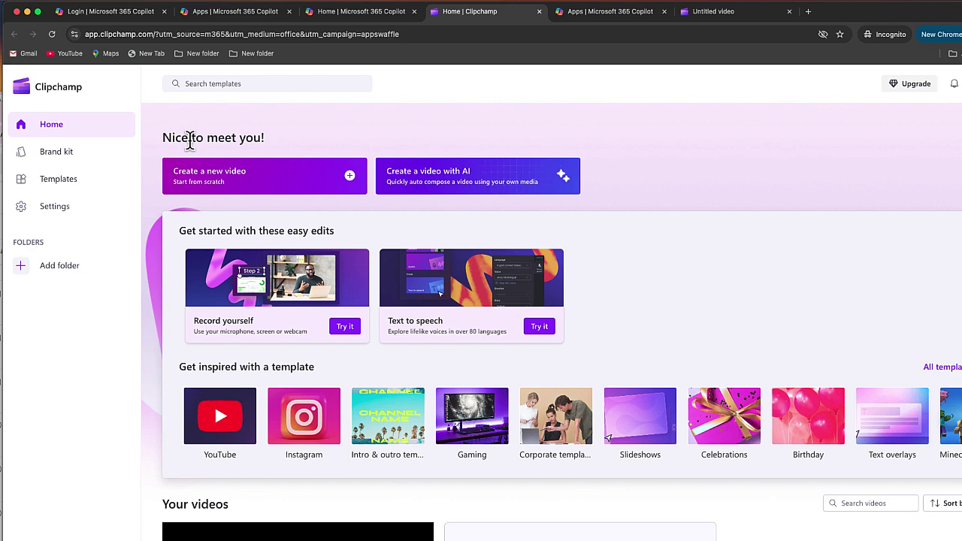
- Scroll the Clipchamp home page down to the 'Create a new video' card
scroll(287, 233, down, 3)
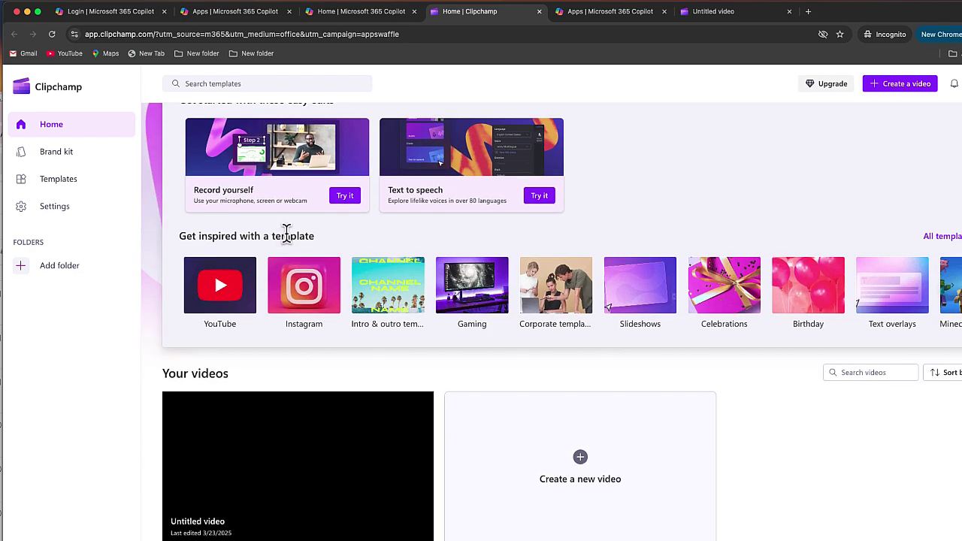
- Start a new blank video and show the Record & create options
click(567, 464)
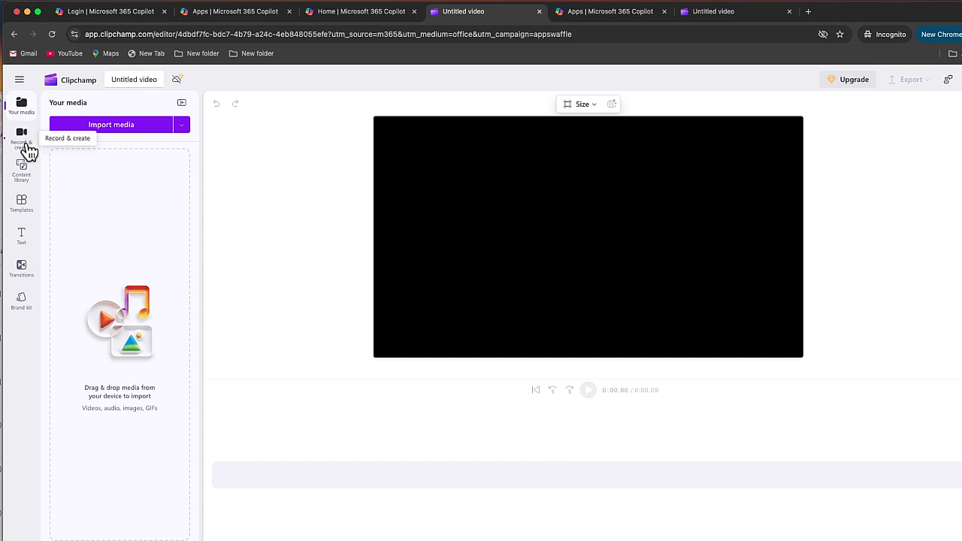
click(22, 138)
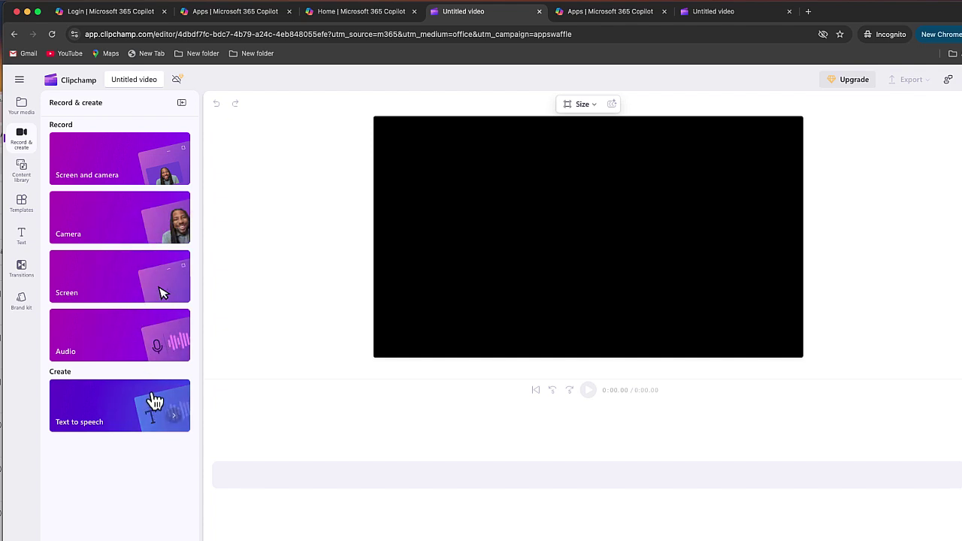
- Browse the video templates, including the YouTube category
click(21, 204)
scroll(92, 270, down, 3)
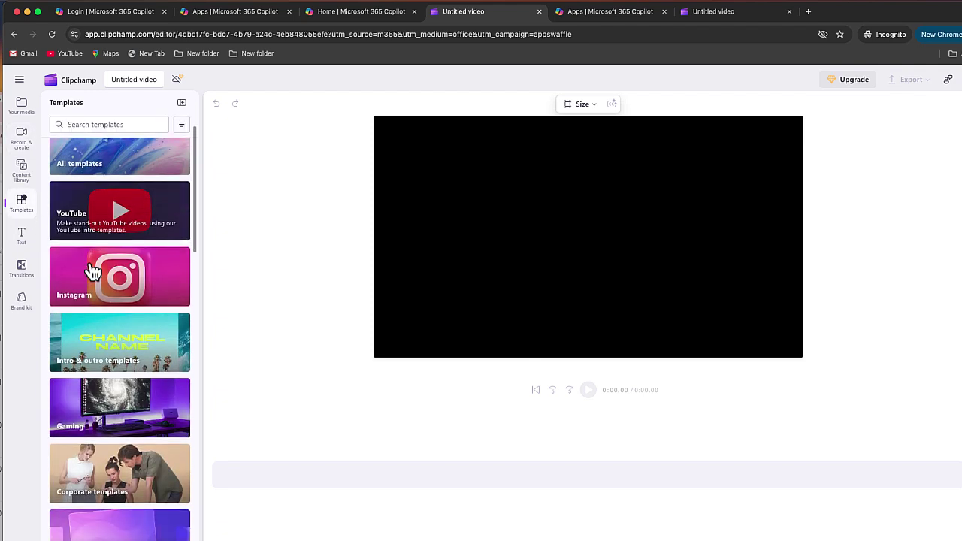
scroll(93, 273, up, 3)
click(98, 256)
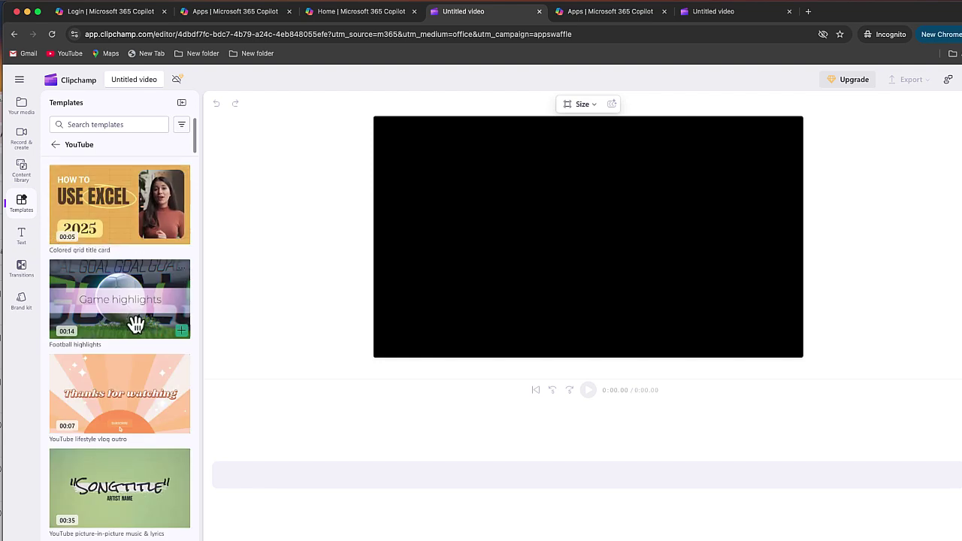
scroll(143, 379, down, 2)
scroll(142, 378, down, 6)
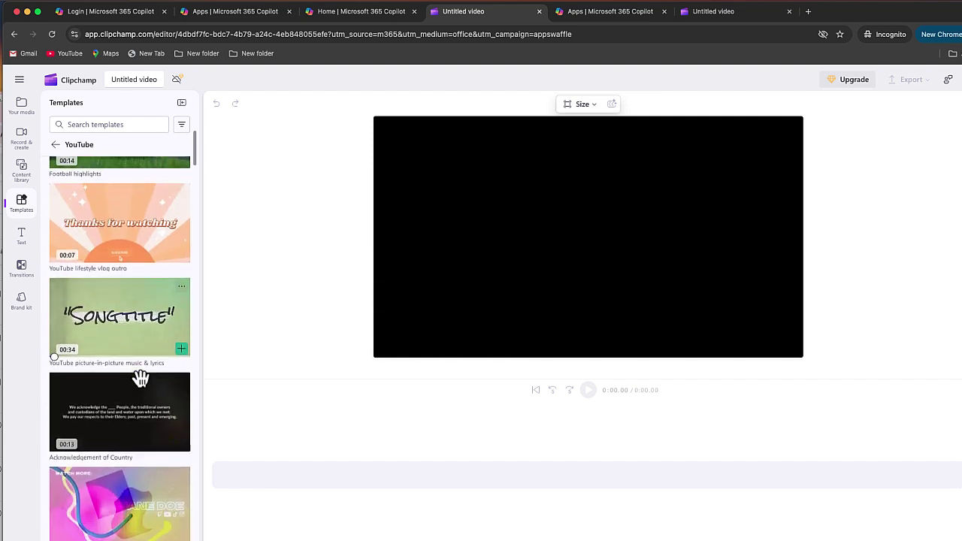
scroll(140, 378, up, 7)
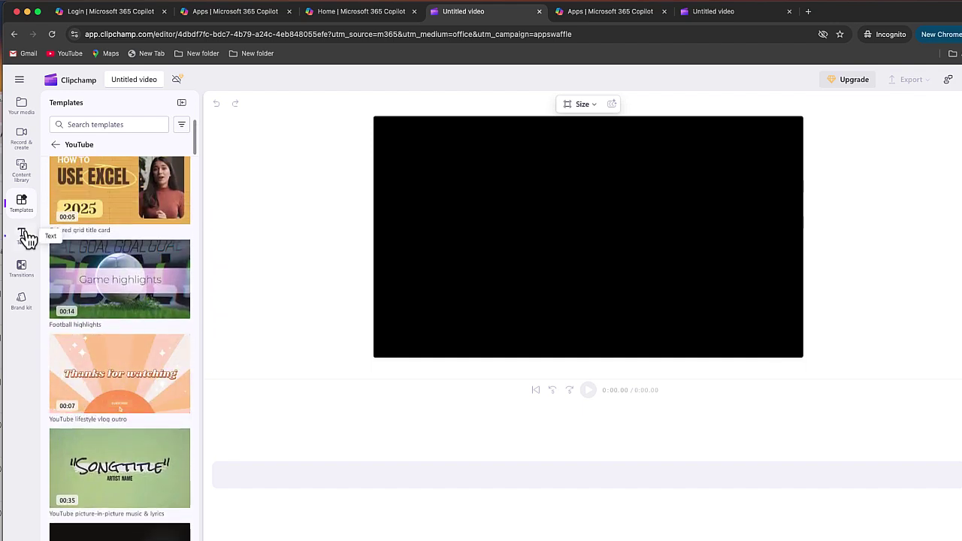
- Look over the Text, Transitions and Brand kit panels, ending in the Content library
click(24, 238)
click(23, 268)
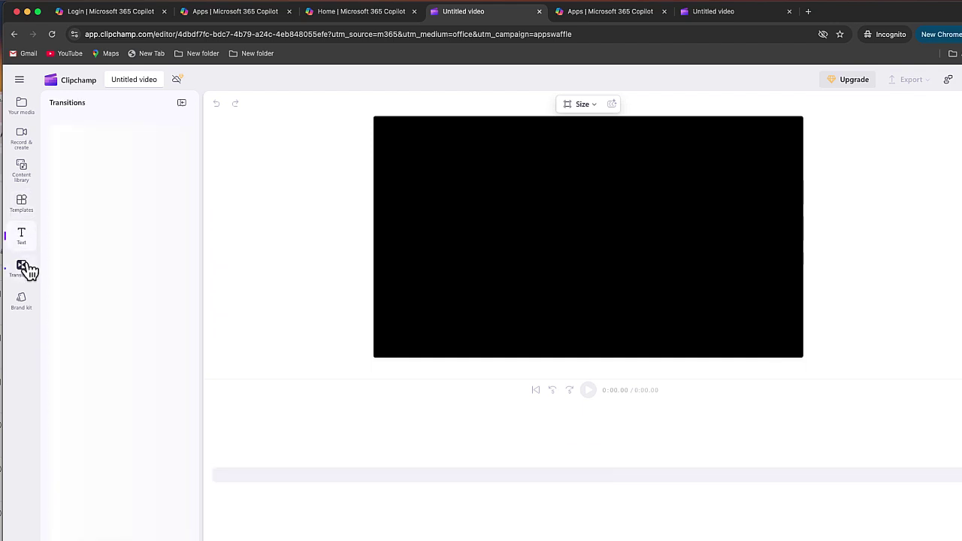
click(23, 298)
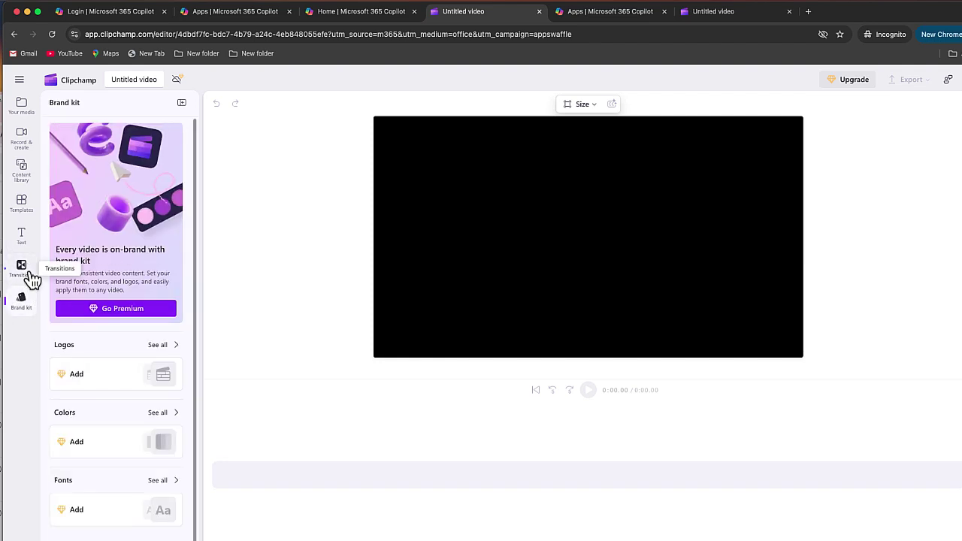
click(26, 173)
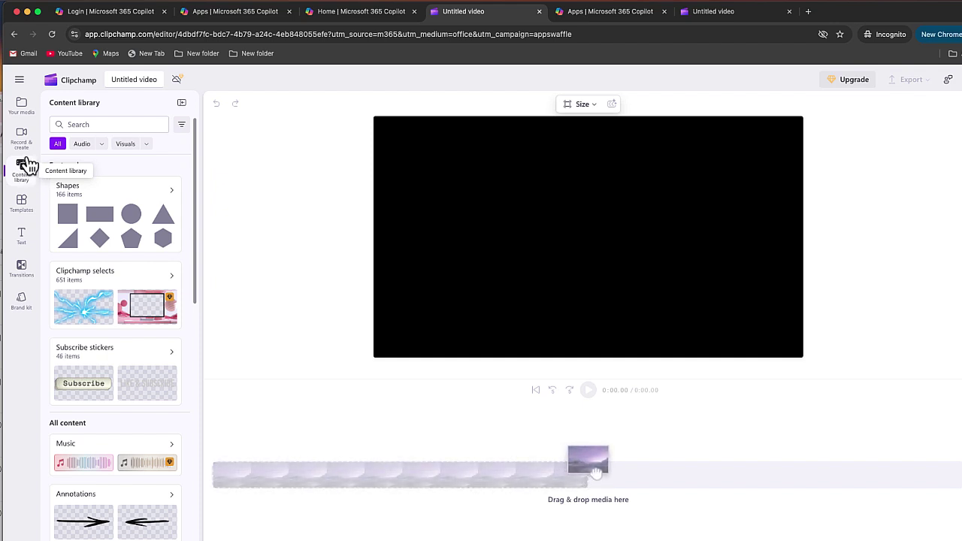
click(23, 110)
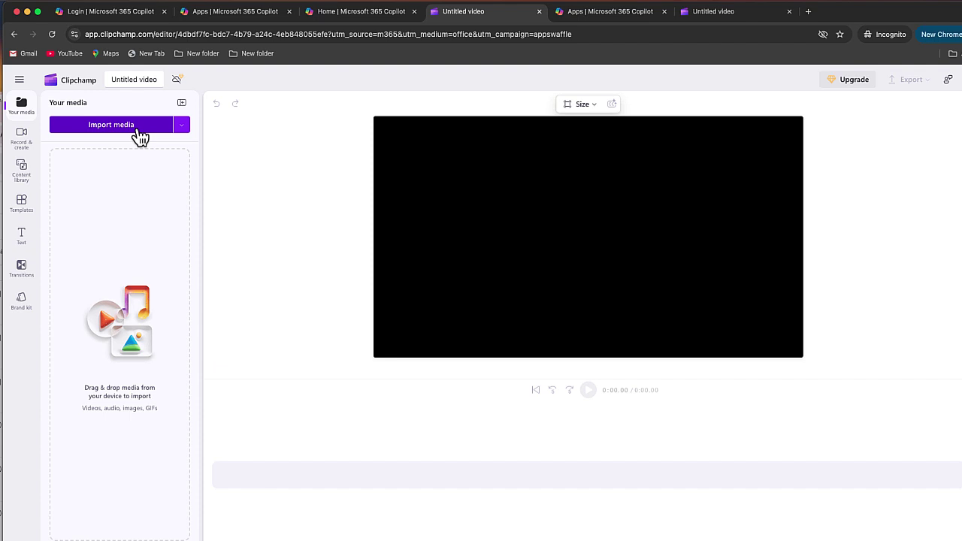
click(22, 173)
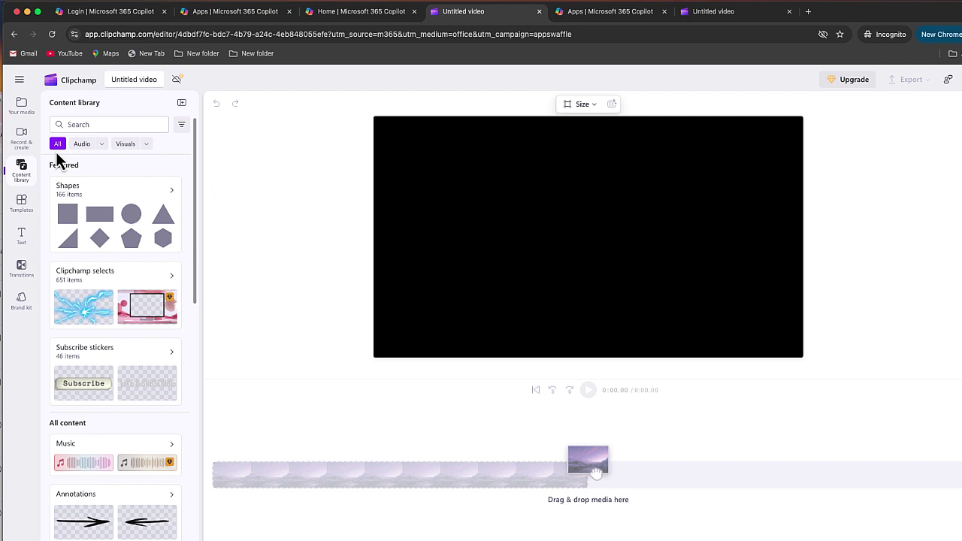
- Search the Content library for 'dancing' and scan the results
click(91, 124)
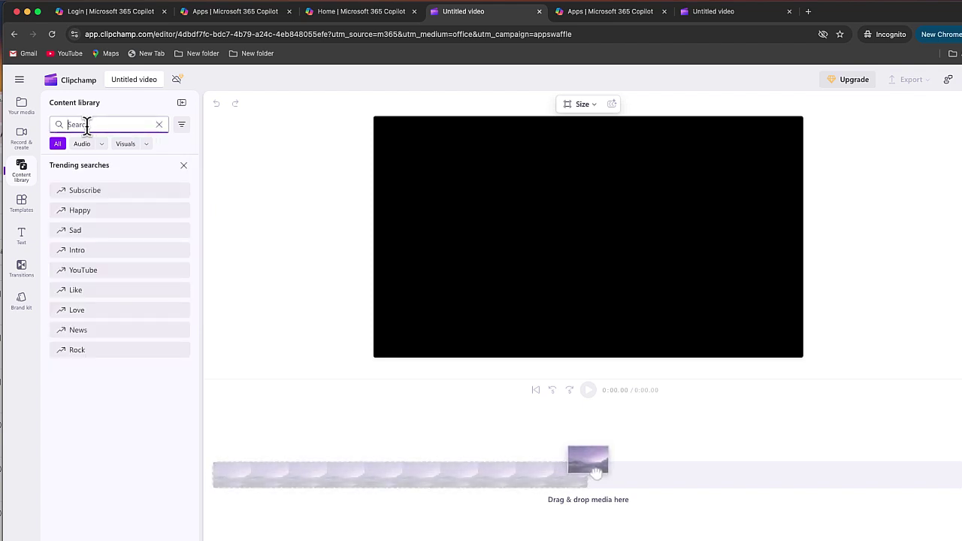
text(dancing)
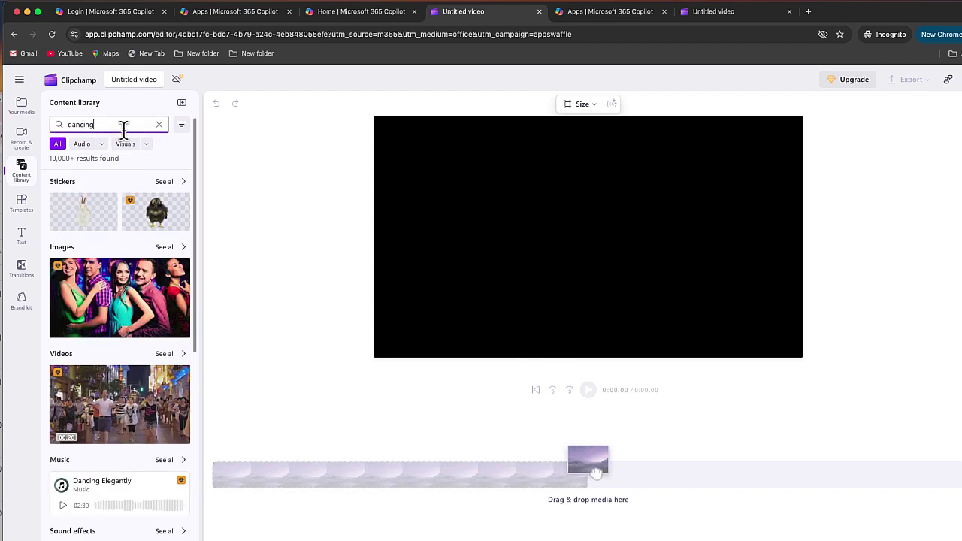
scroll(120, 259, down, 4)
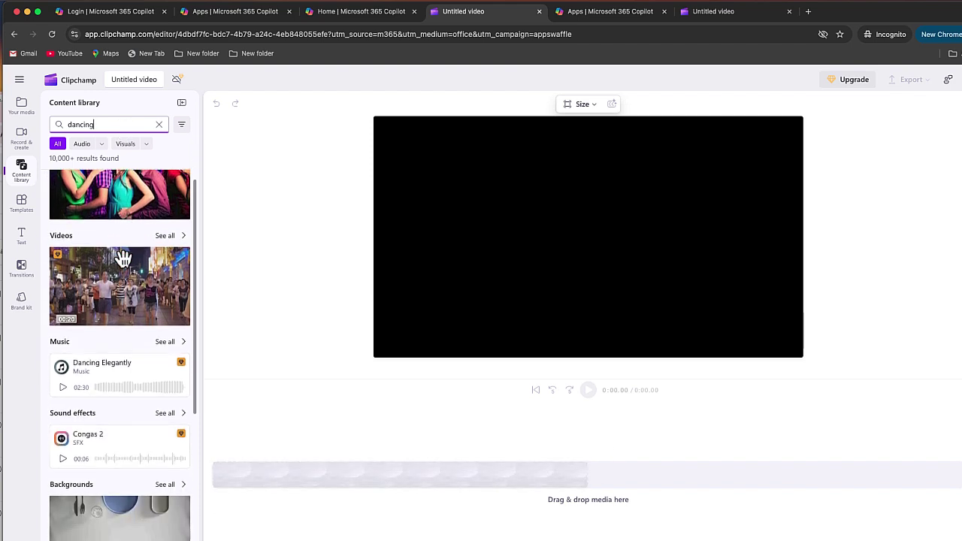
scroll(123, 263, down, 2)
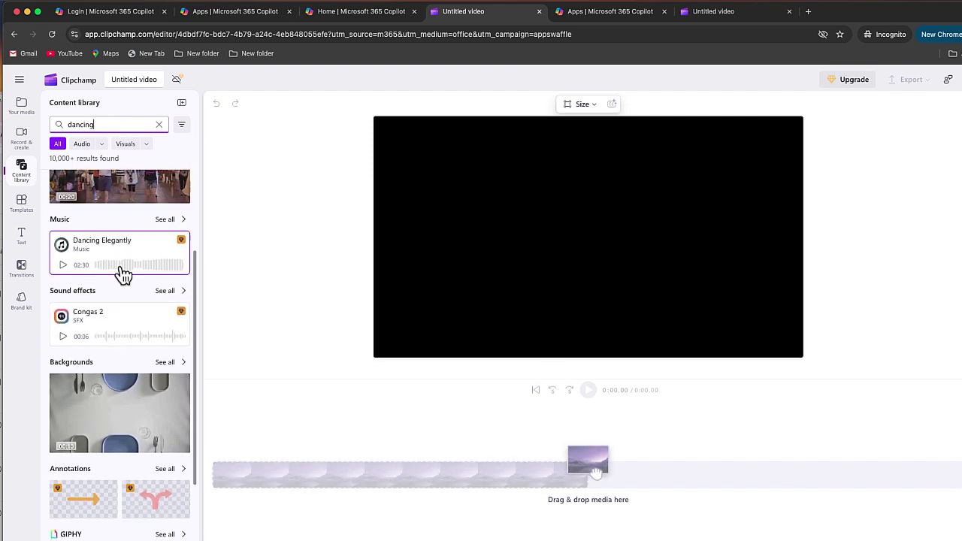
scroll(125, 276, up, 4)
scroll(124, 276, up, 2)
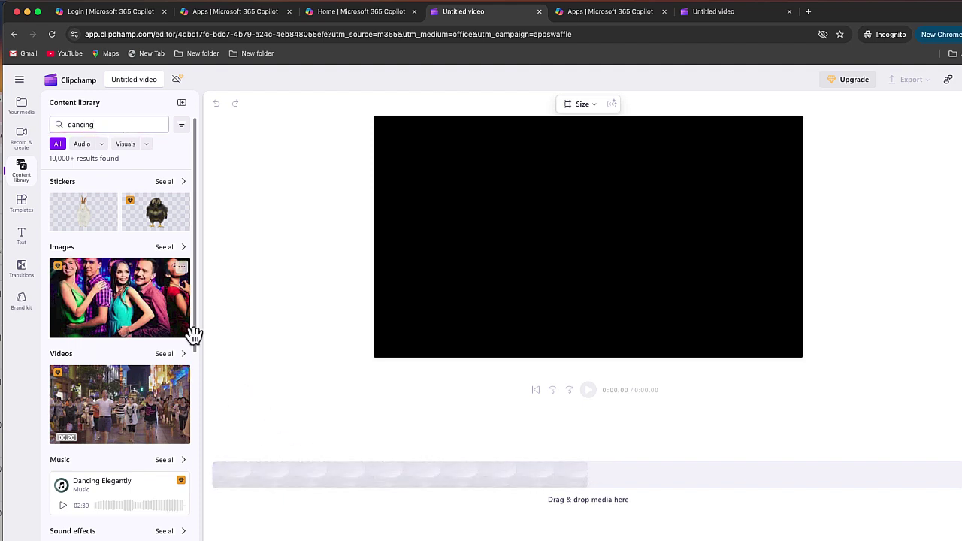
- Preview the disco dancing image, then close the preview
click(130, 304)
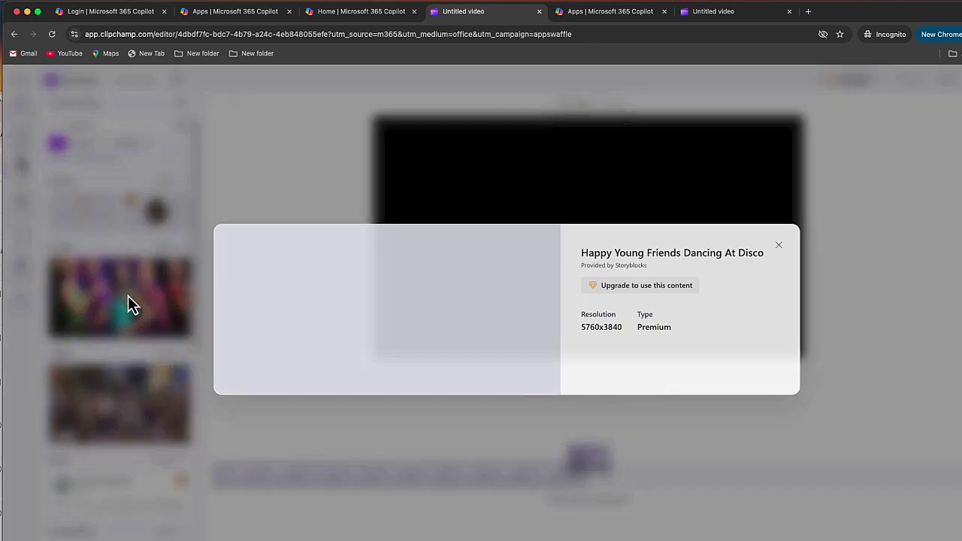
click(127, 303)
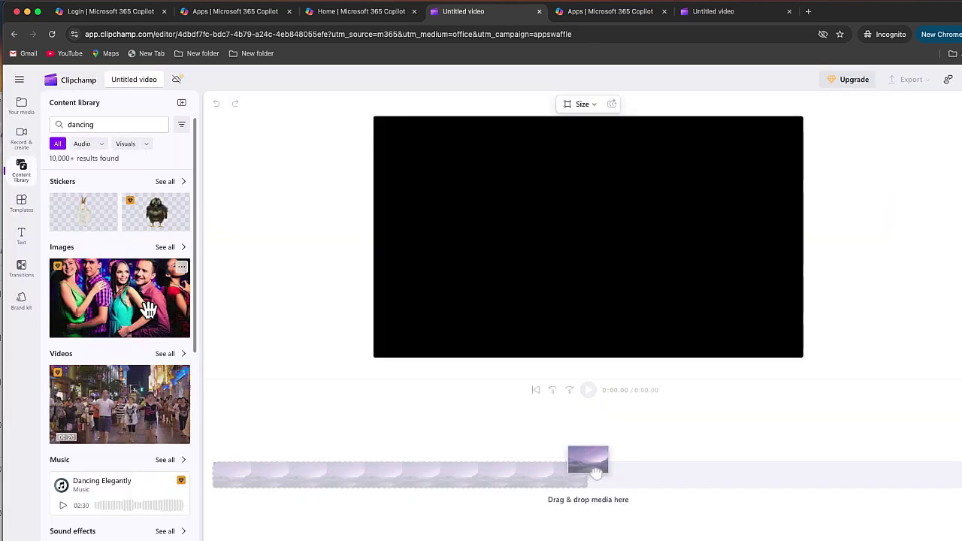
click(109, 315)
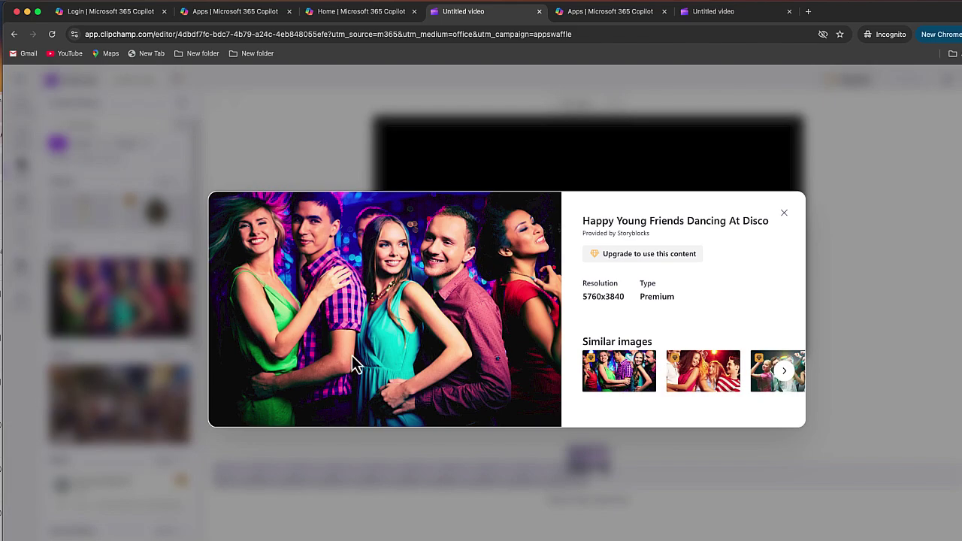
click(785, 216)
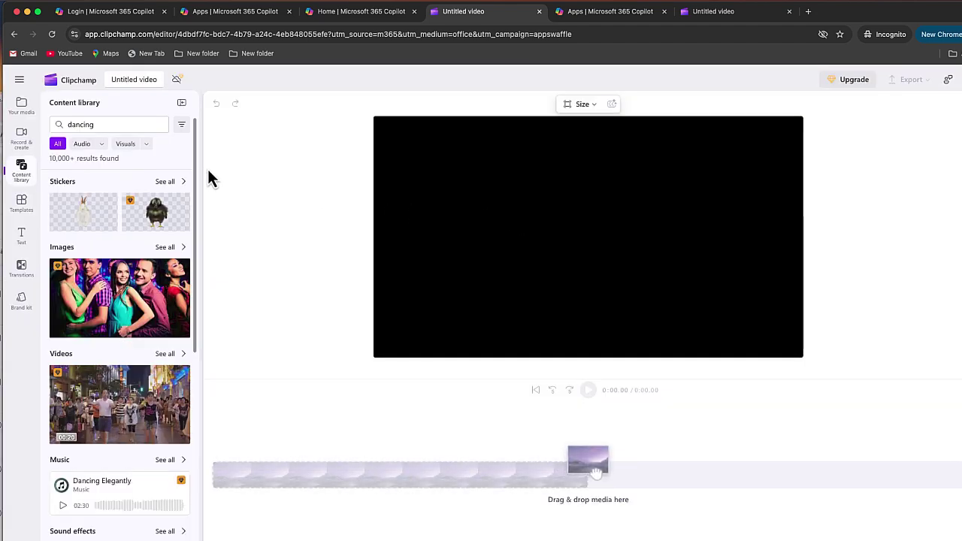
- Filter the dancing results to free content only
click(182, 127)
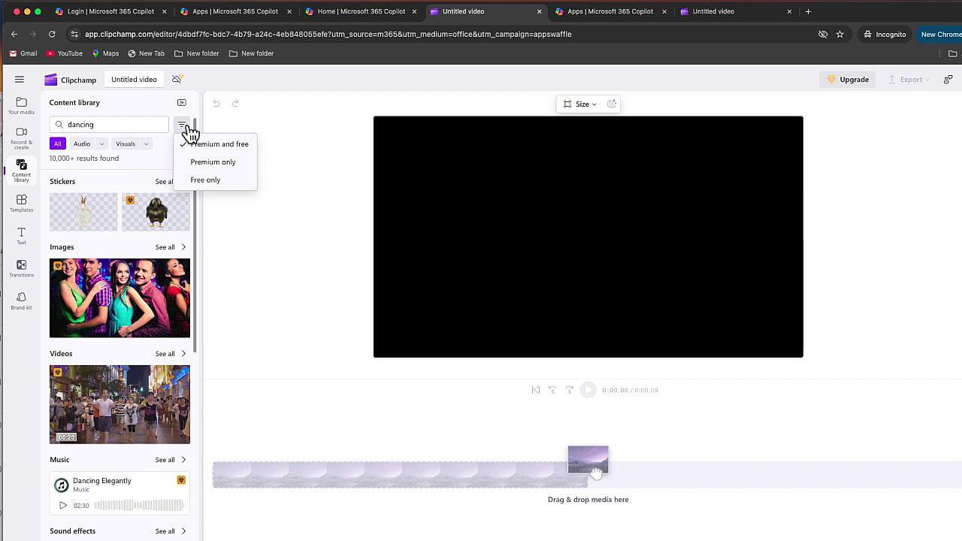
click(208, 182)
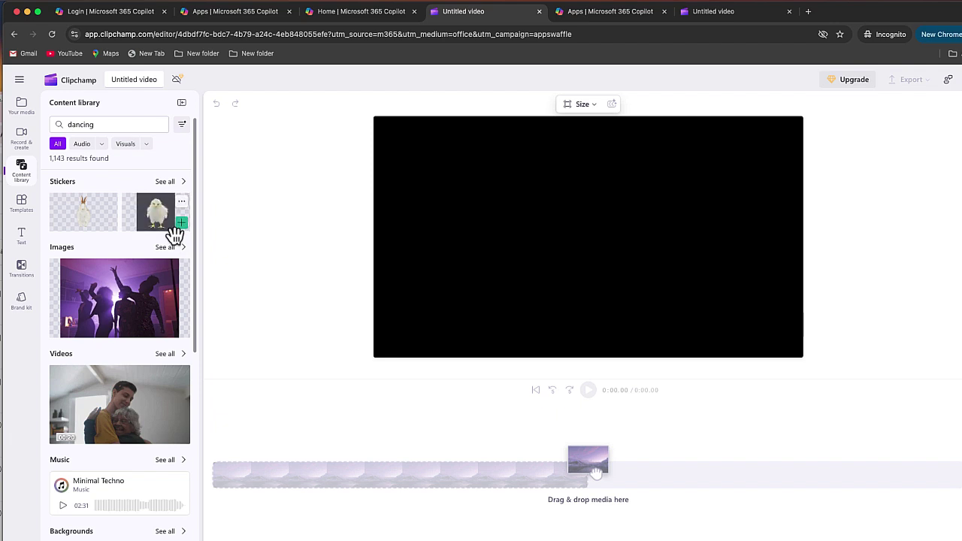
scroll(114, 303, down, 2)
scroll(138, 235, up, 2)
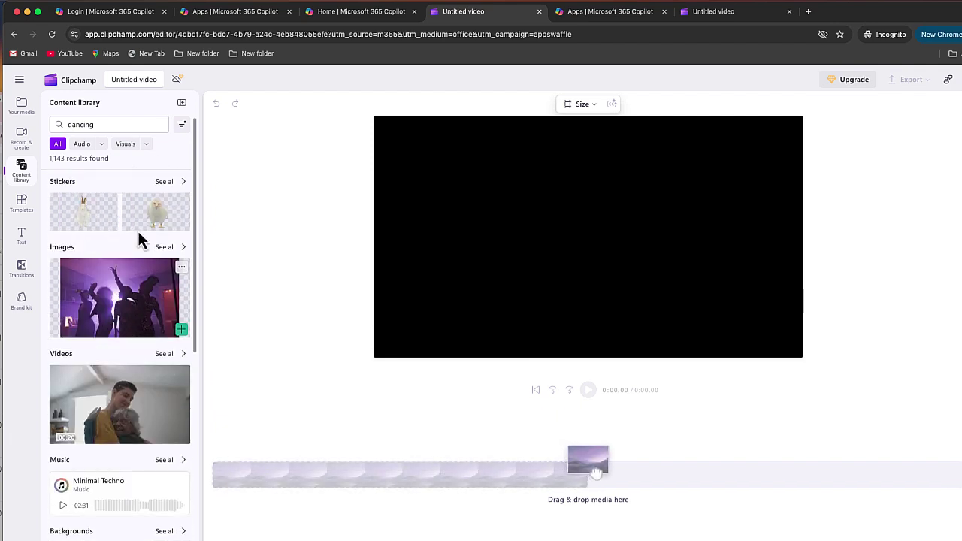
- Limit the visual results to Videos, leaving 46 clips
click(148, 145)
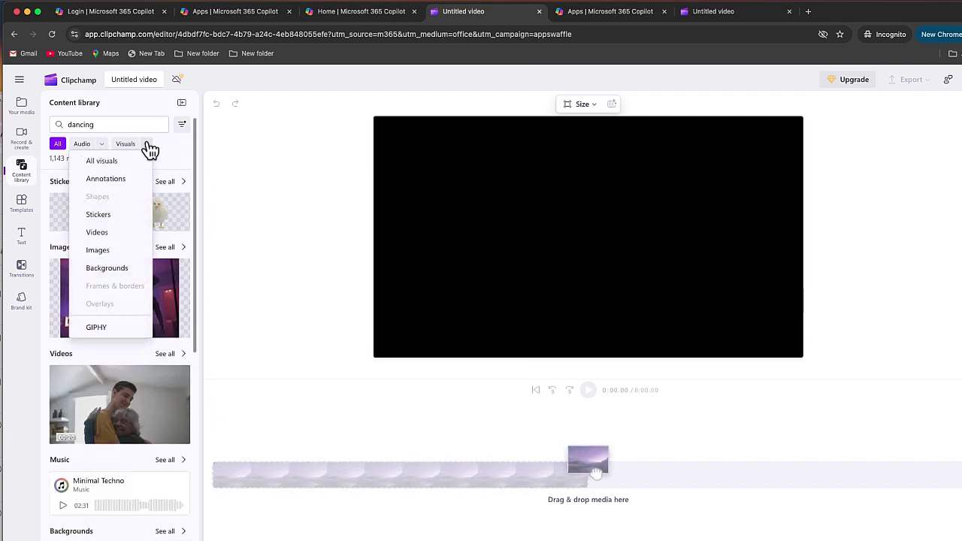
click(120, 233)
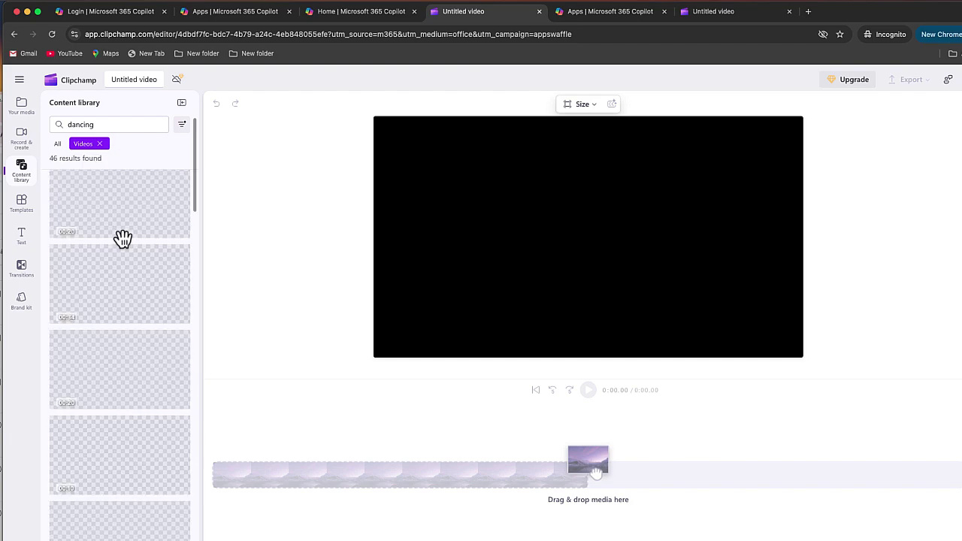
scroll(124, 282, down, 2)
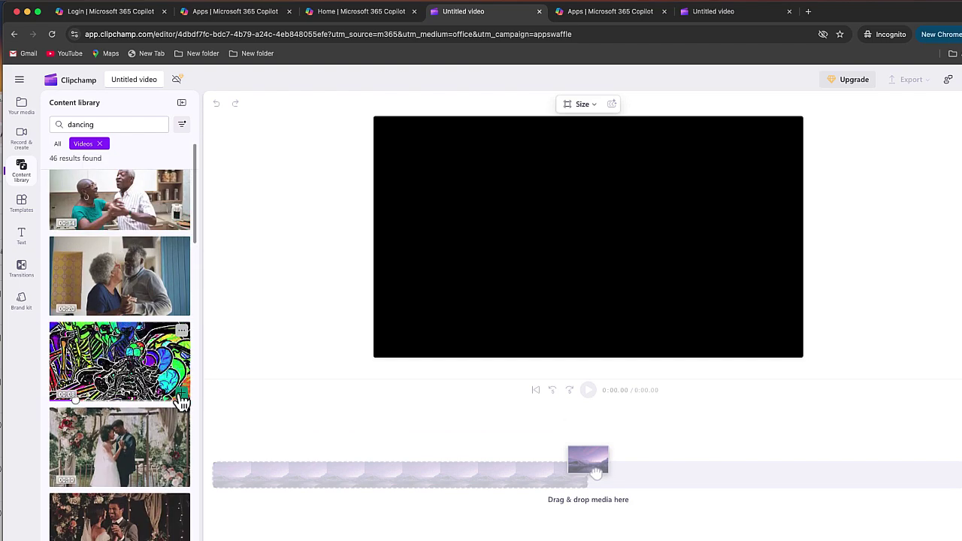
scroll(135, 331, up, 2)
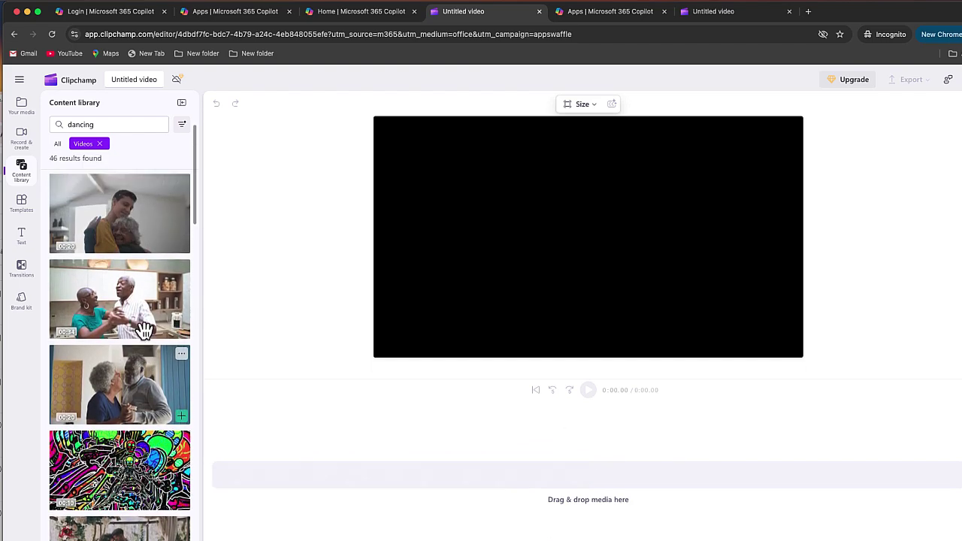
- Add the skeletons, dancing couple, bride and bridegroom, and smiling woman clips to the timeline
click(186, 513)
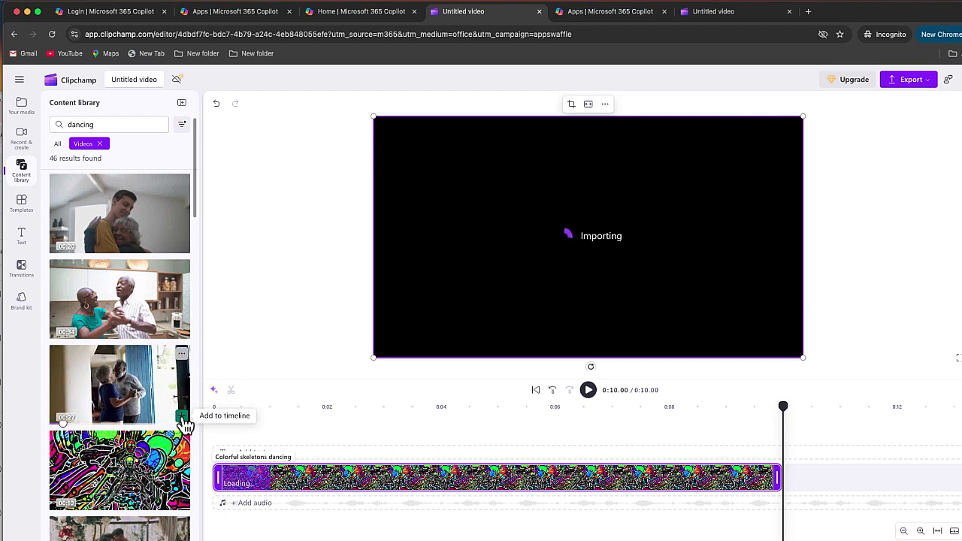
click(182, 418)
scroll(185, 424, down, 3)
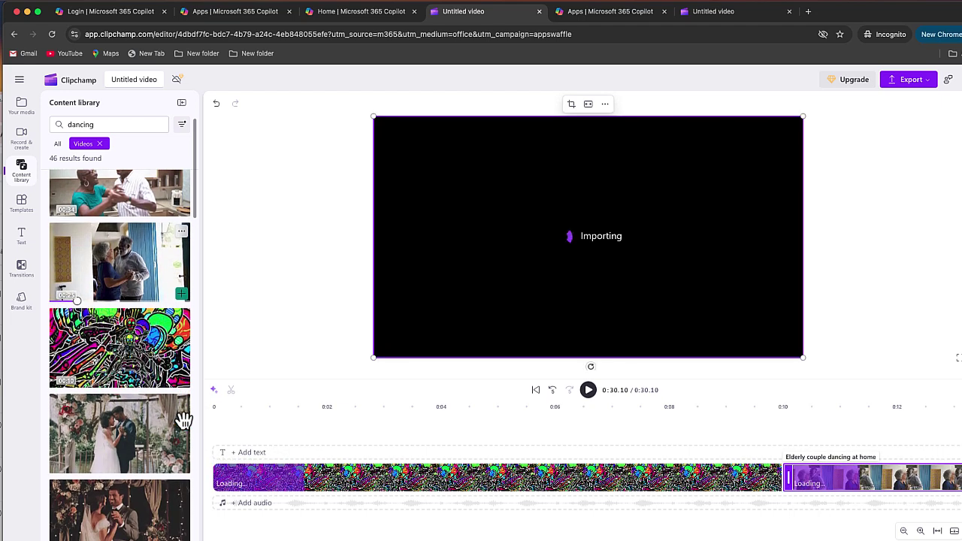
scroll(182, 422, down, 1)
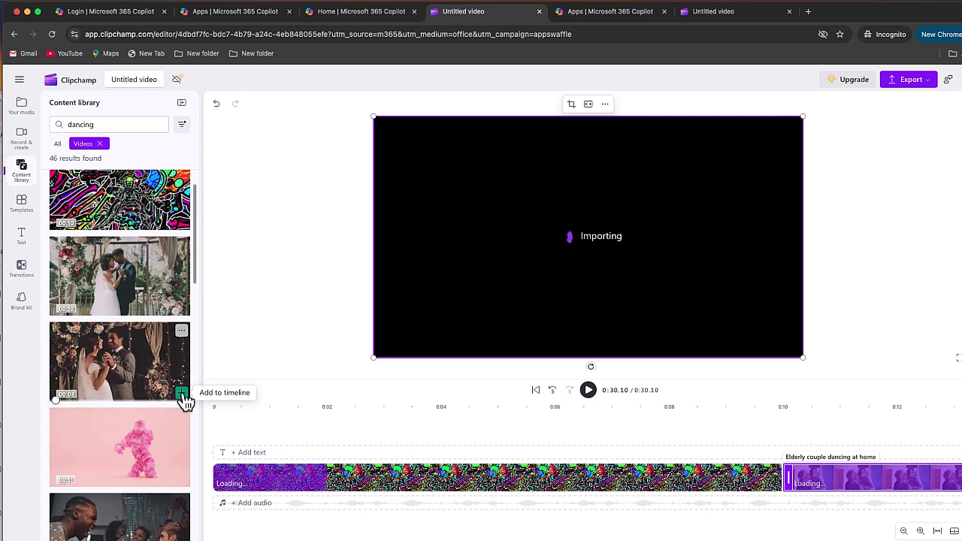
click(182, 395)
scroll(133, 408, down, 3)
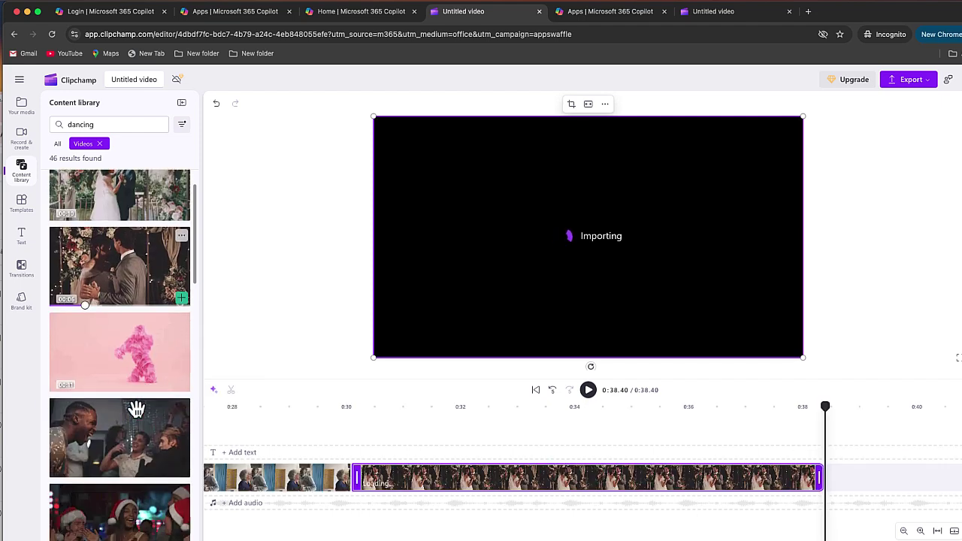
scroll(136, 408, down, 2)
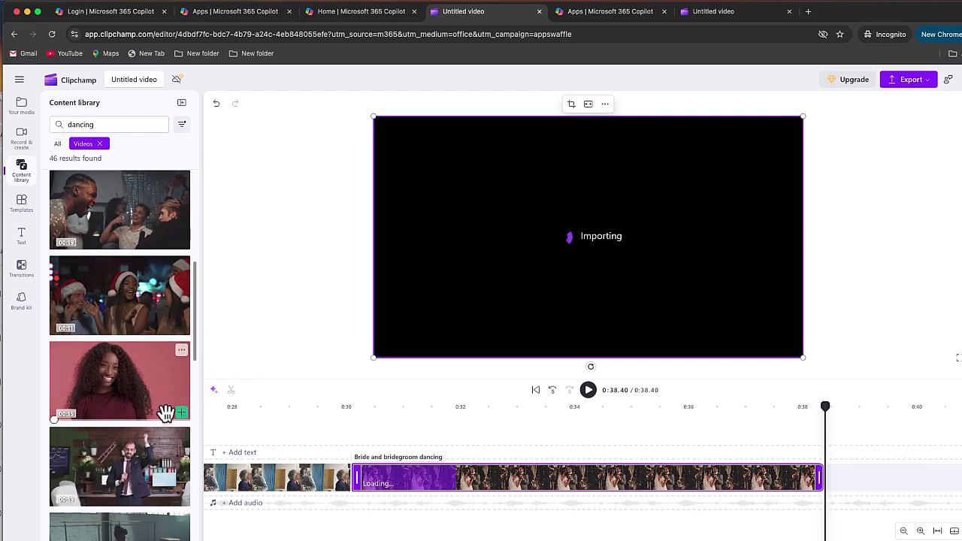
click(182, 414)
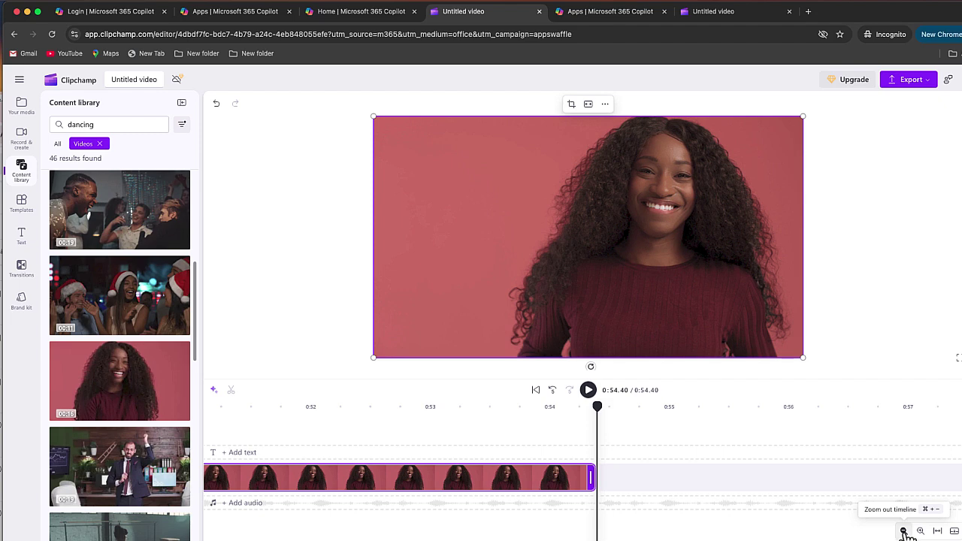
- Zoom the timeline out and trim the skeletons clip to end at 0:05
click(903, 531)
click(903, 532)
click(903, 532)
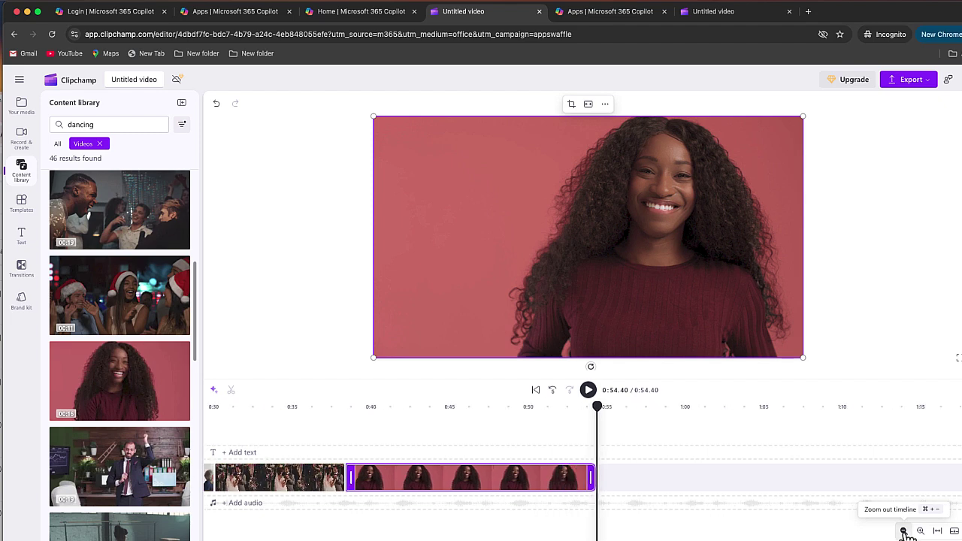
click(904, 532)
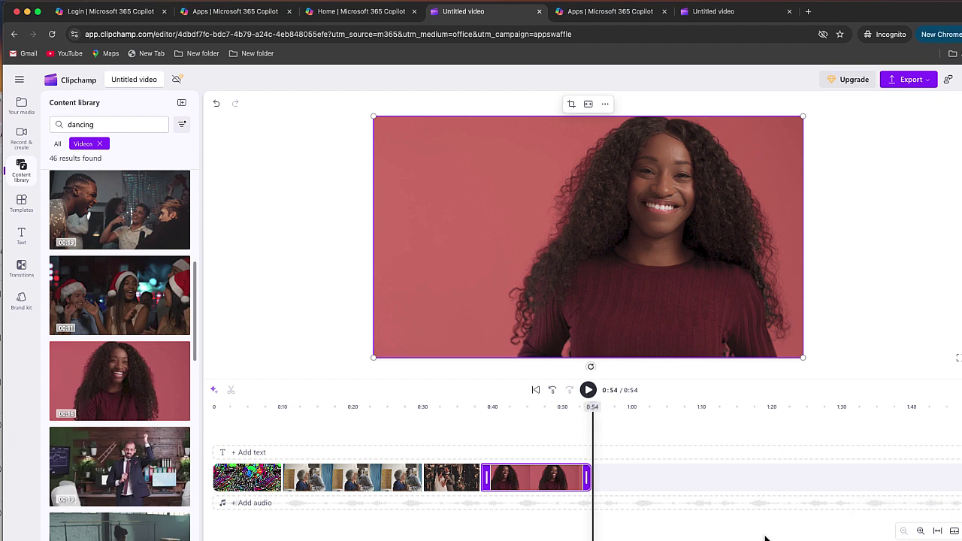
drag(594, 412, 212, 443)
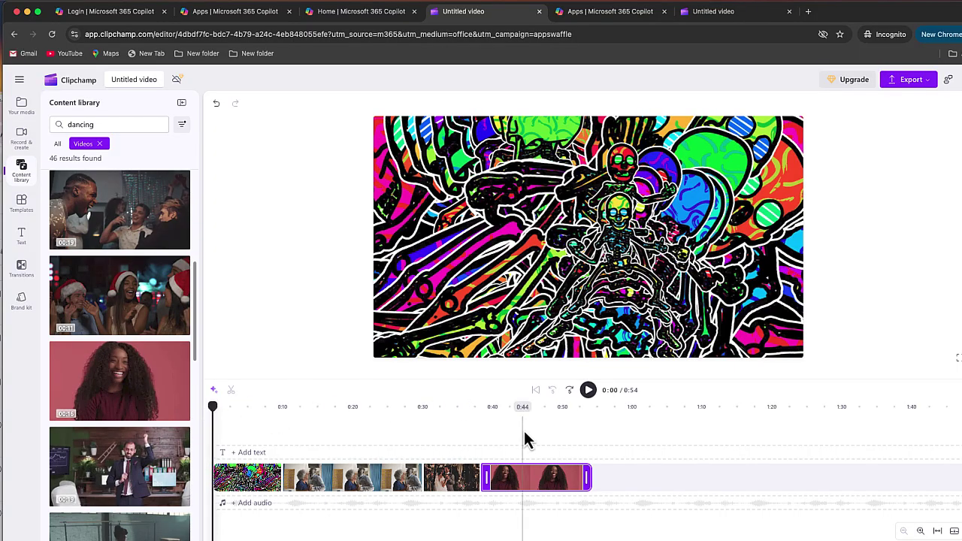
click(591, 397)
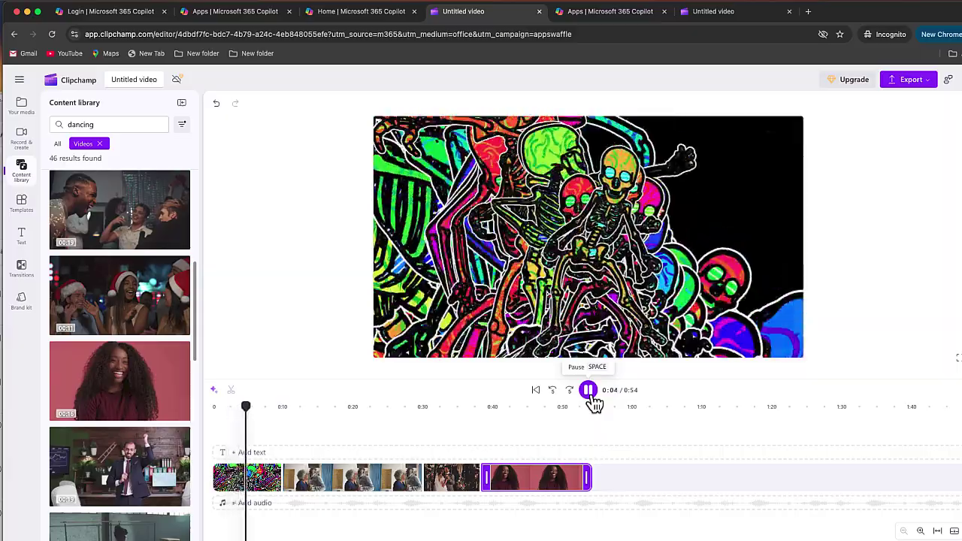
click(591, 397)
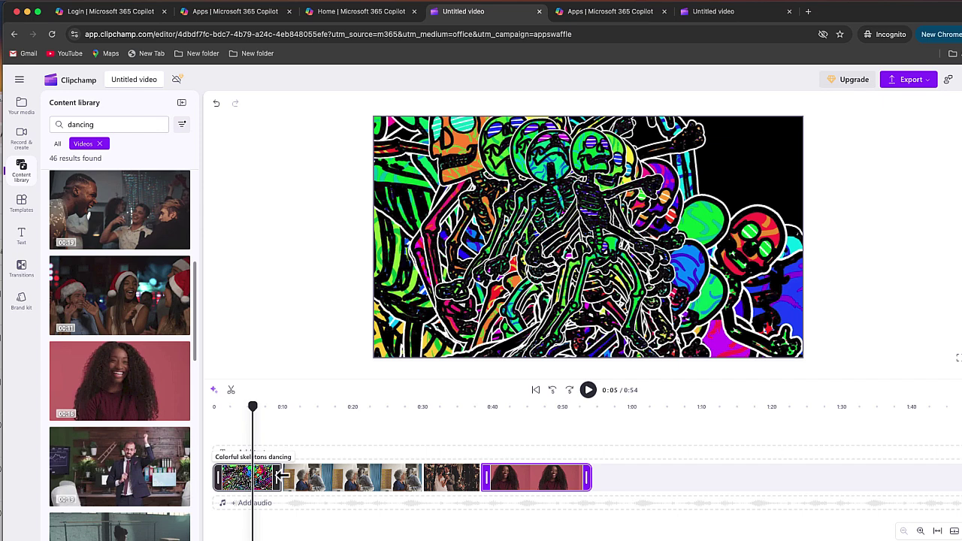
drag(282, 475, 261, 477)
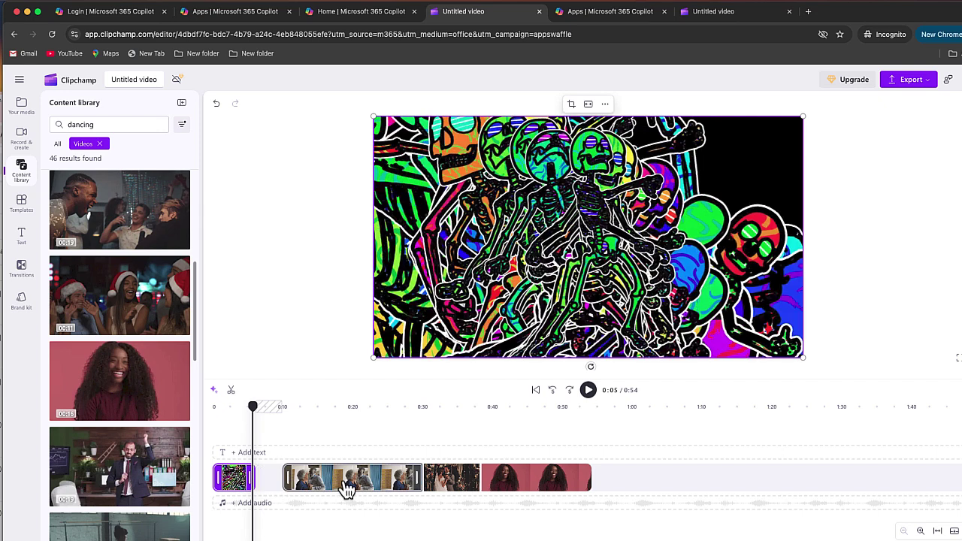
- Delete the gap, shorten the elderly couple clip, and butt the woman clip against the wedding clip
click(350, 487)
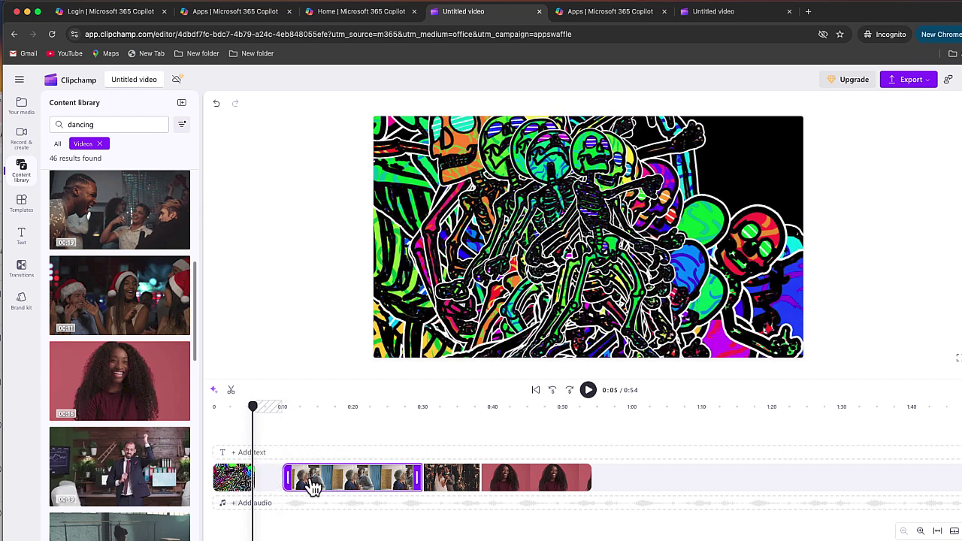
click(270, 481)
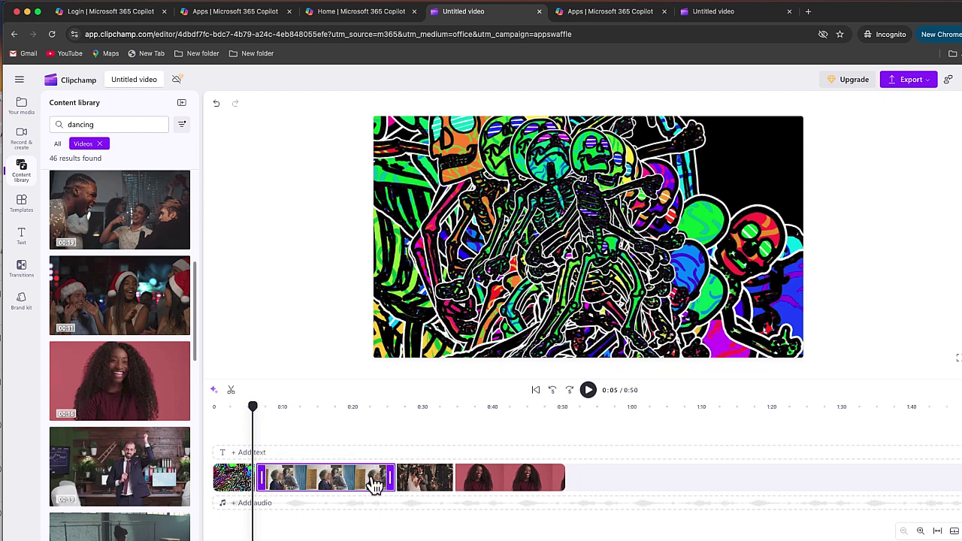
drag(398, 477, 338, 479)
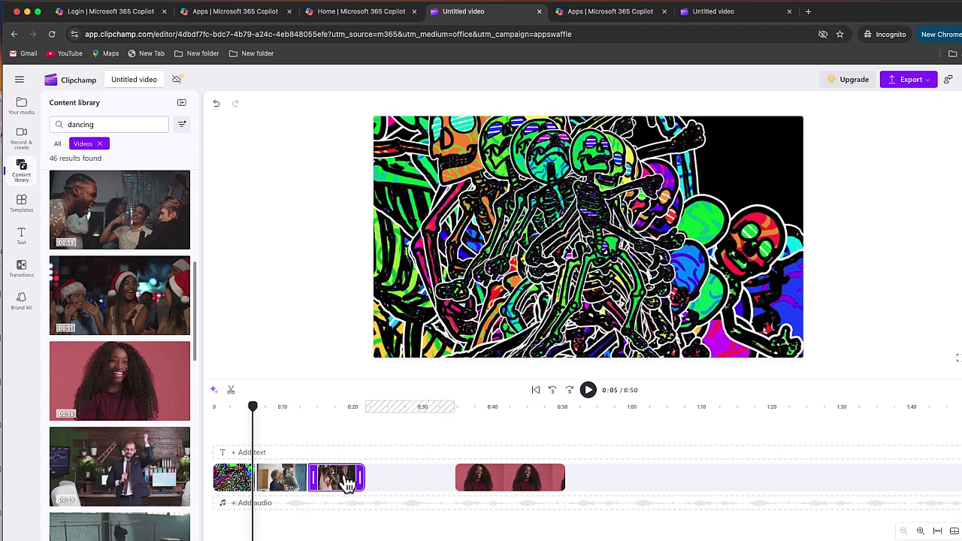
click(326, 411)
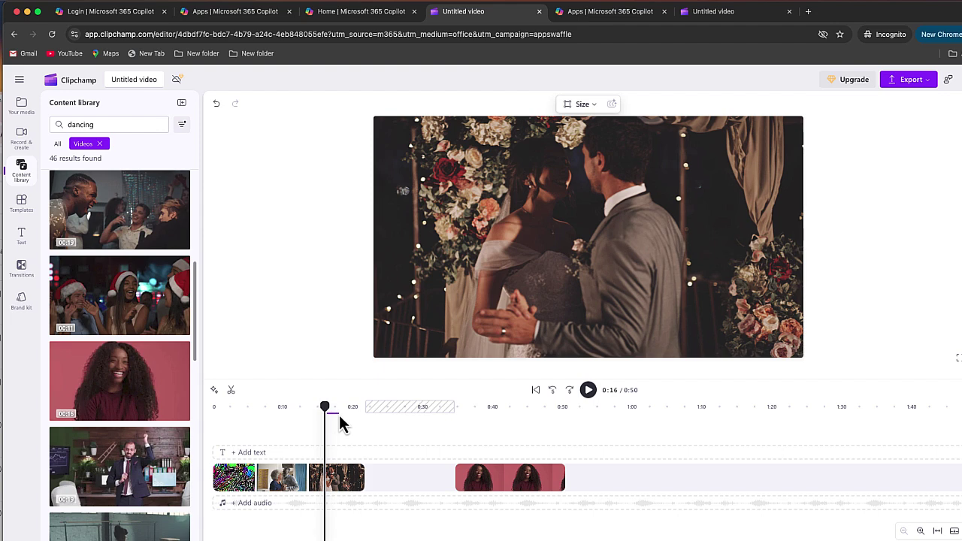
drag(329, 410, 347, 416)
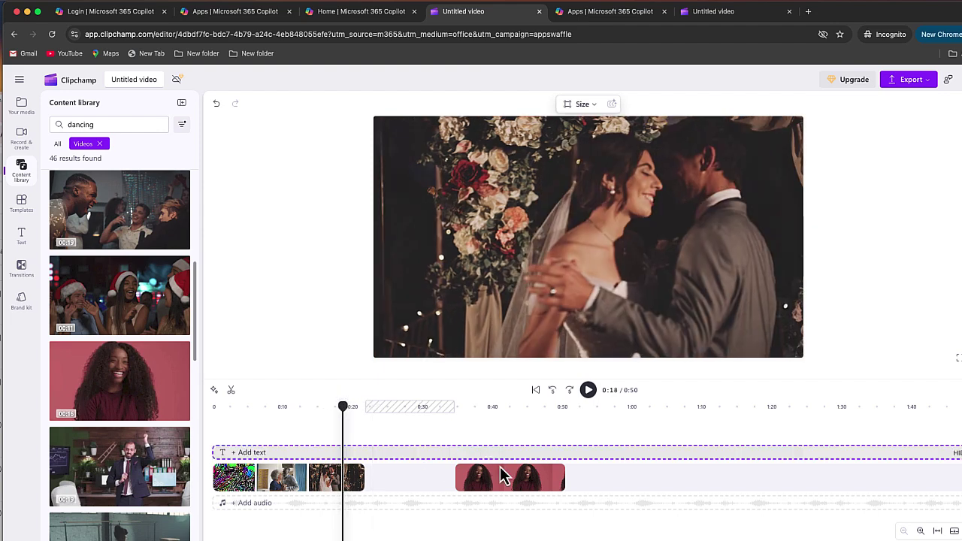
drag(499, 477, 408, 478)
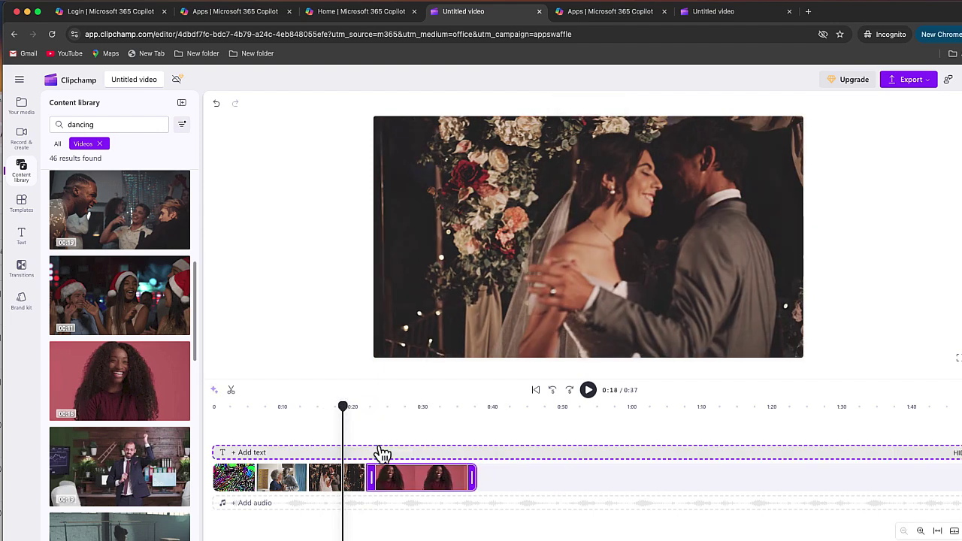
drag(350, 419, 391, 418)
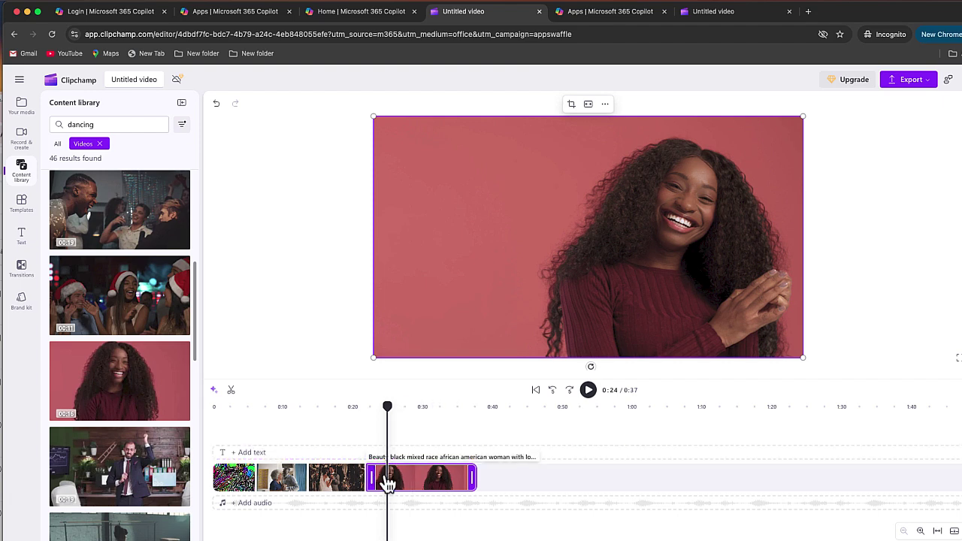
- Split the smiling woman clip at 0:28 and again at 0:35
mouse_move(388, 408)
mouse_down()
mouse_move(419, 414)
mouse_move(393, 421)
mouse_move(397, 414)
mouse_up()
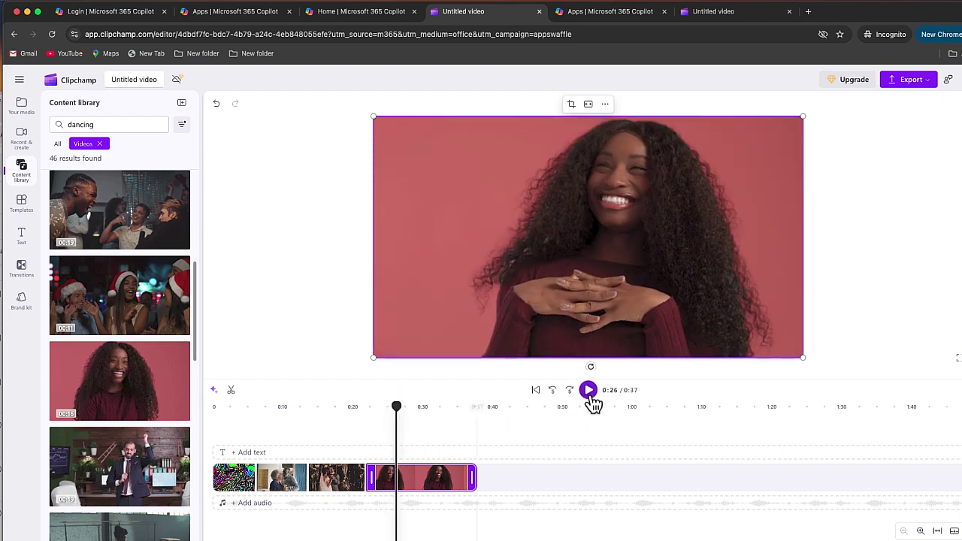
click(590, 395)
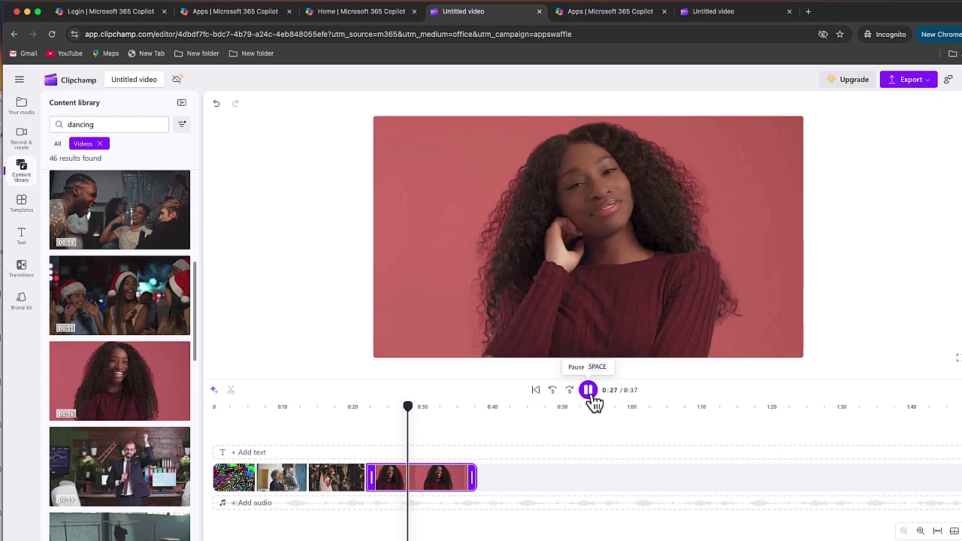
click(590, 391)
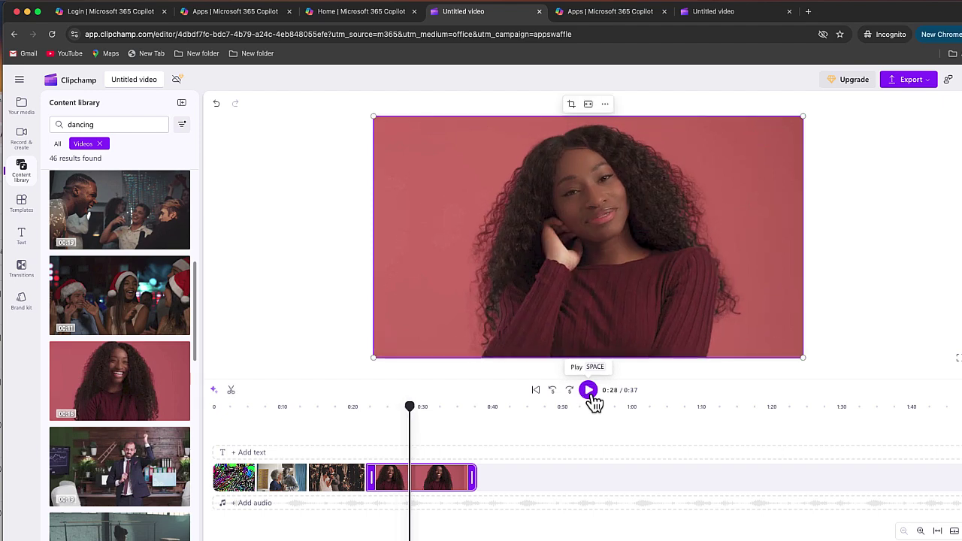
click(232, 390)
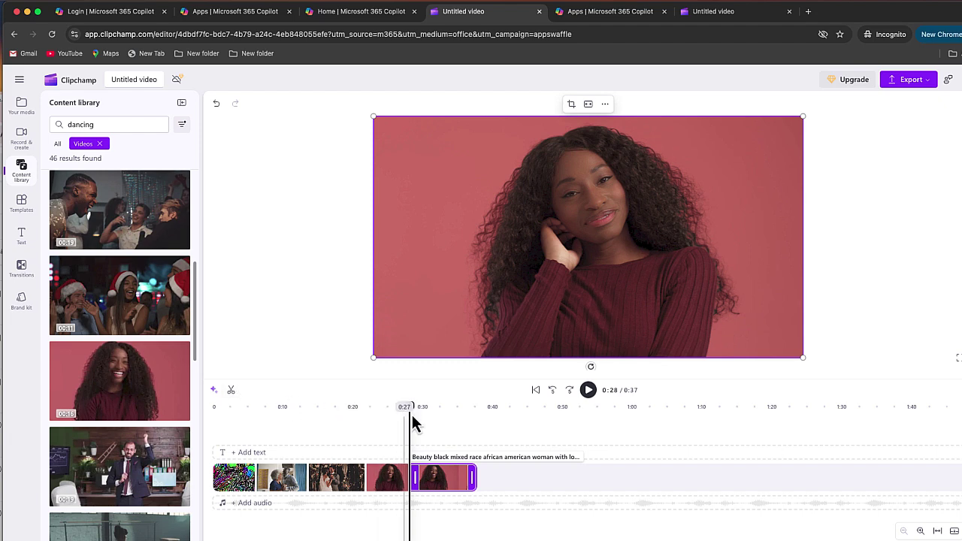
drag(416, 422, 463, 419)
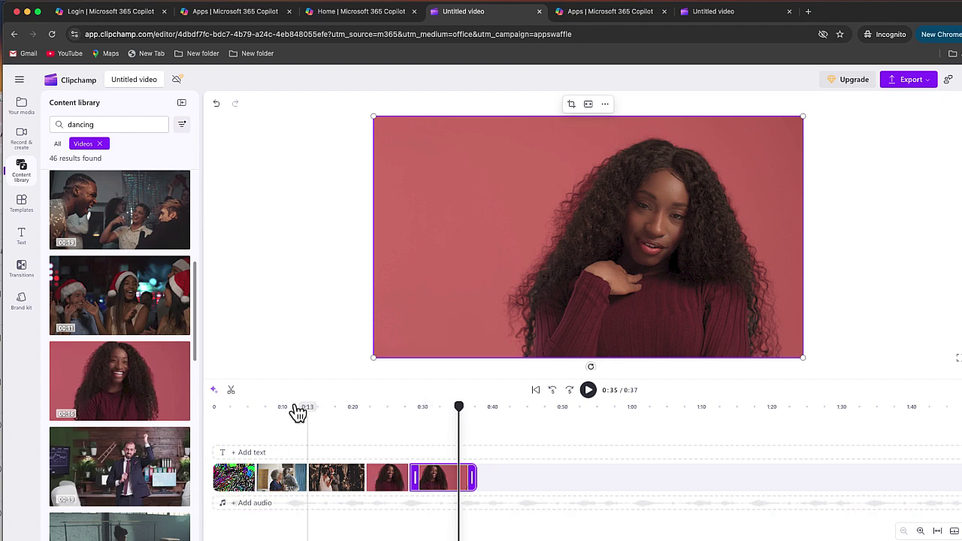
click(231, 389)
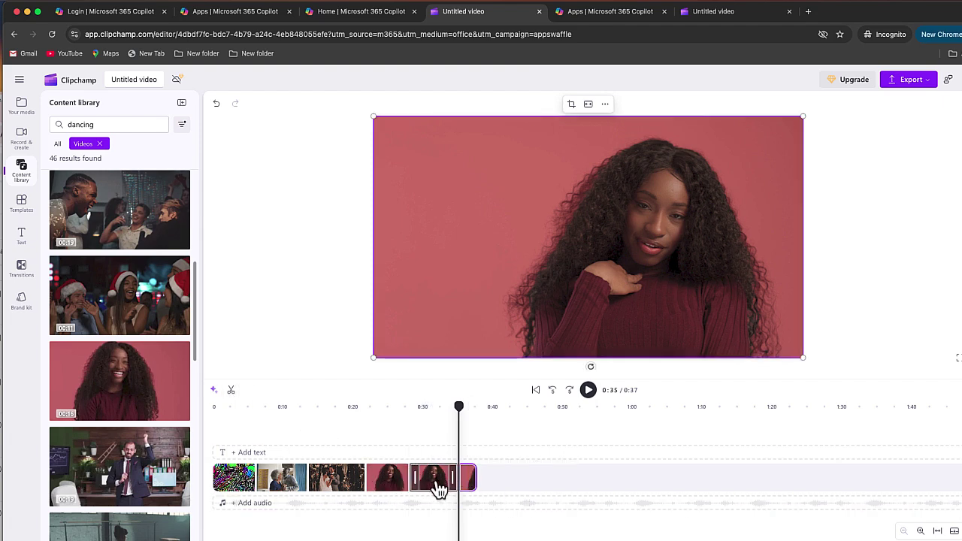
- Delete the opening piece, trim the tail, and close the resulting gap
click(393, 487)
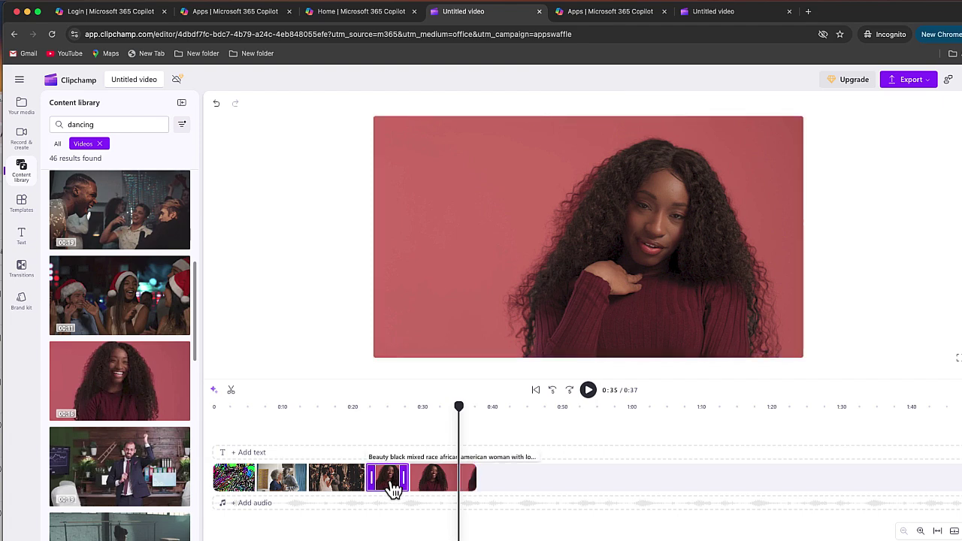
key(Delete)
click(470, 485)
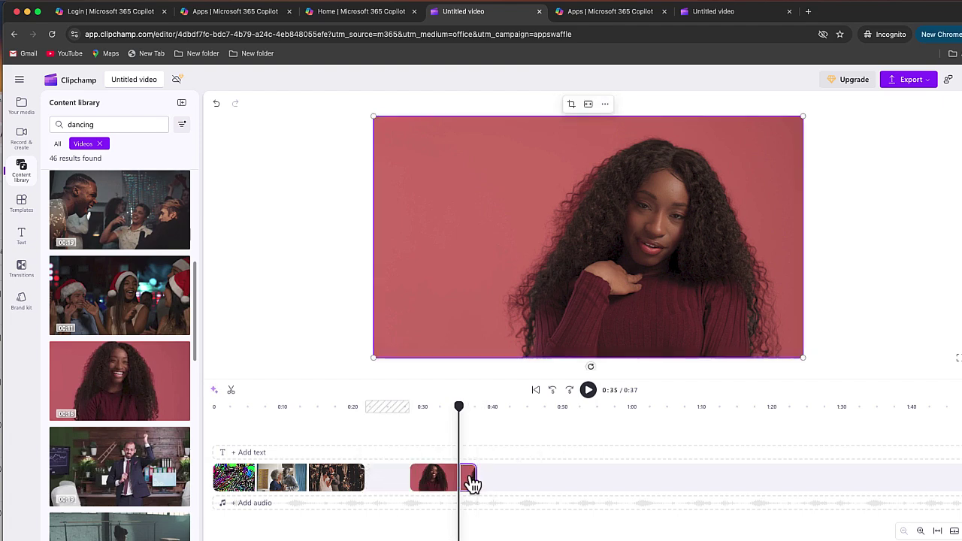
drag(468, 481, 457, 485)
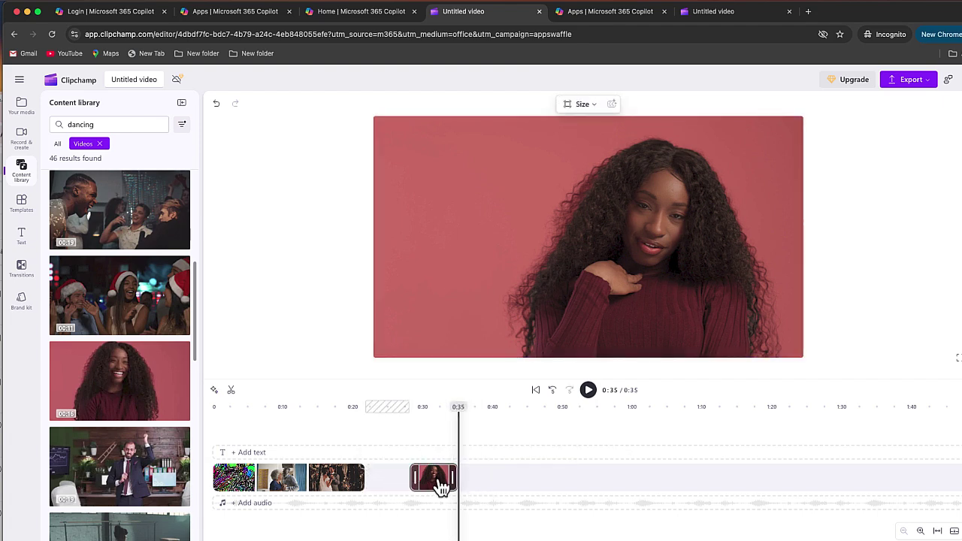
click(388, 481)
click(410, 451)
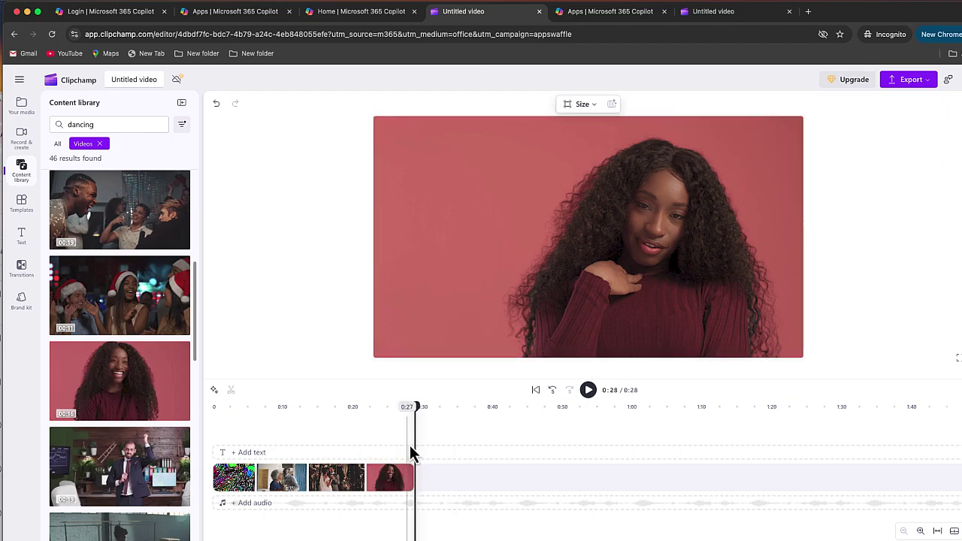
- Play back the four-clip 0:28 edit and rewind the playhead to 0:00
drag(421, 417, 213, 435)
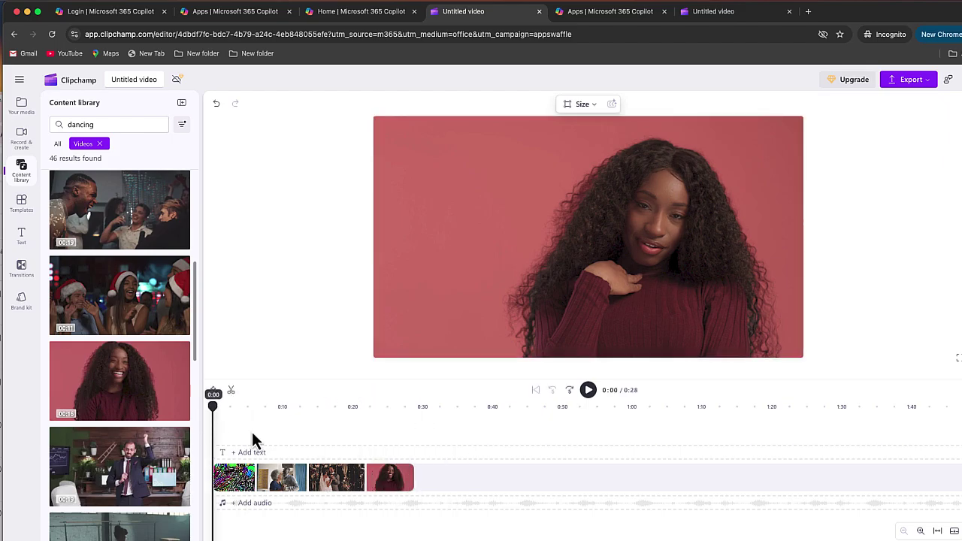
click(588, 390)
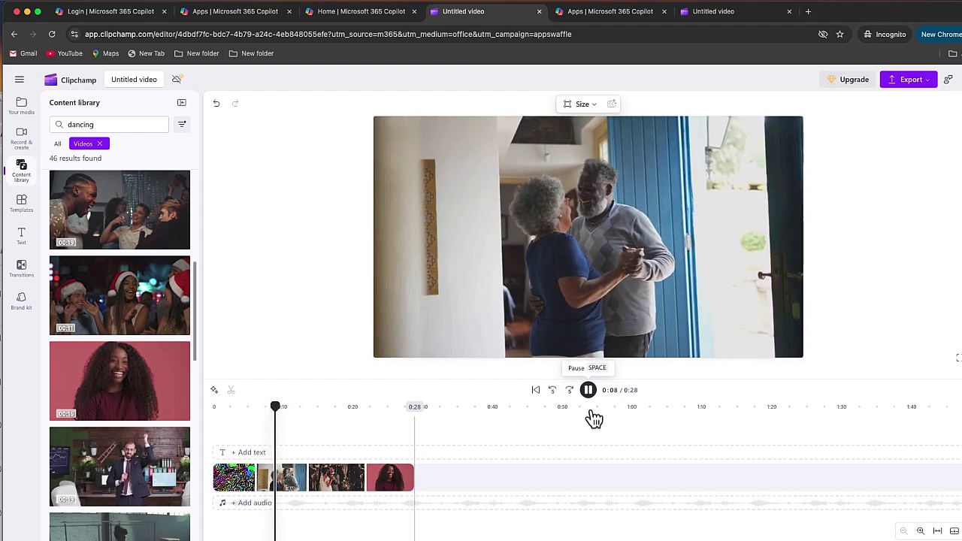
click(589, 390)
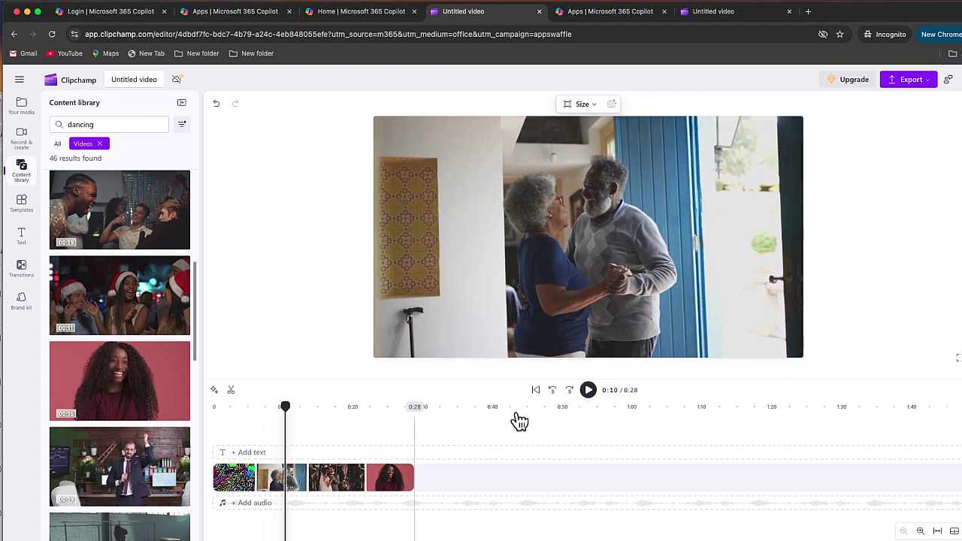
drag(280, 411, 213, 410)
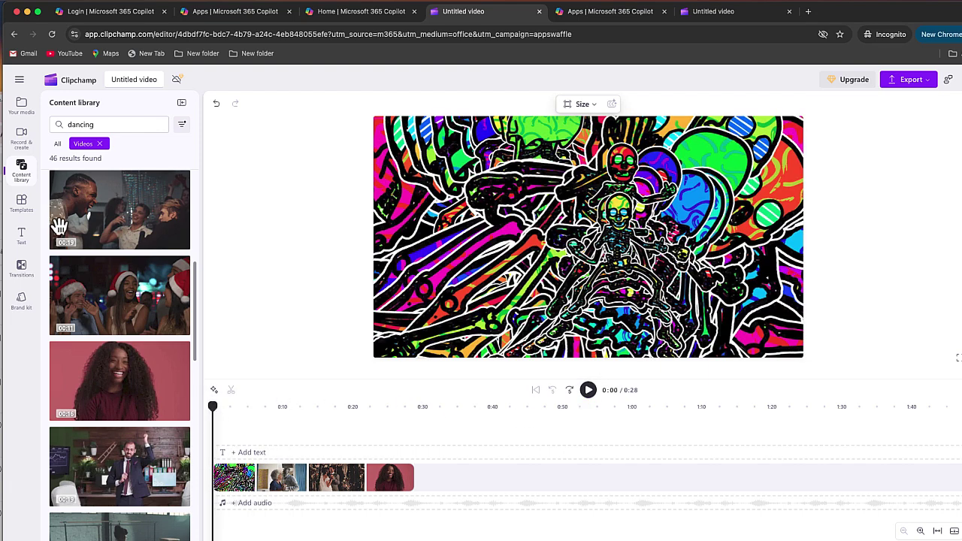
- Add the CREATOR text style title to the start of the video
click(23, 237)
scroll(88, 258, down, 10)
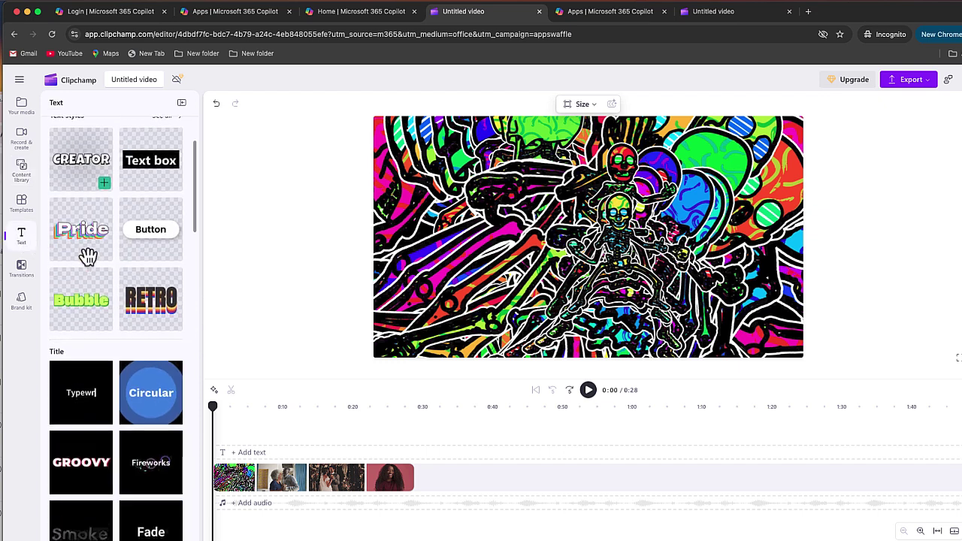
scroll(105, 260, down, 5)
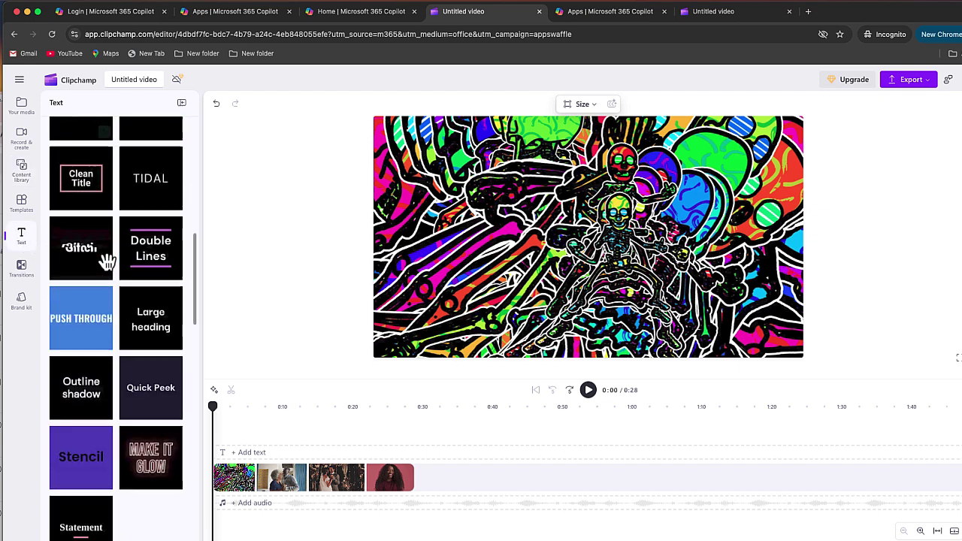
scroll(105, 260, up, 12)
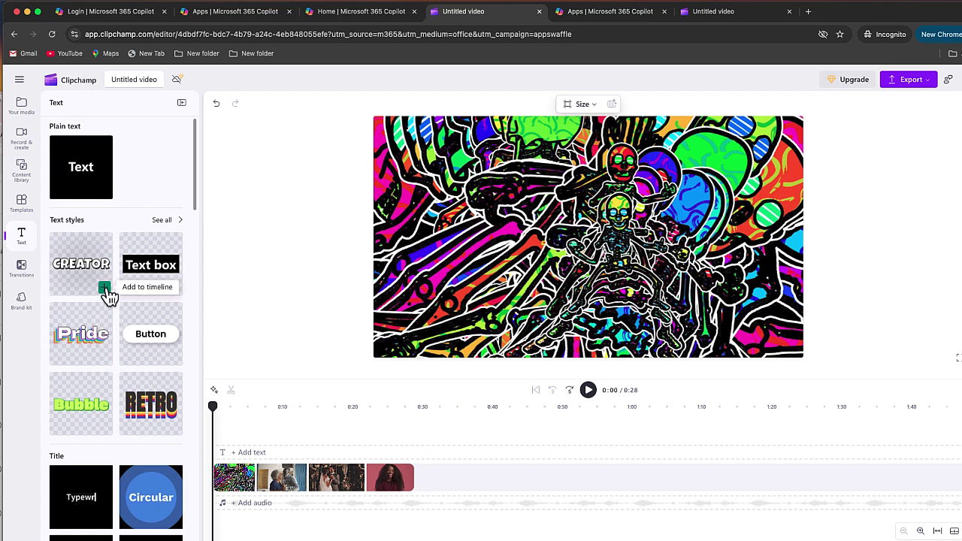
click(104, 290)
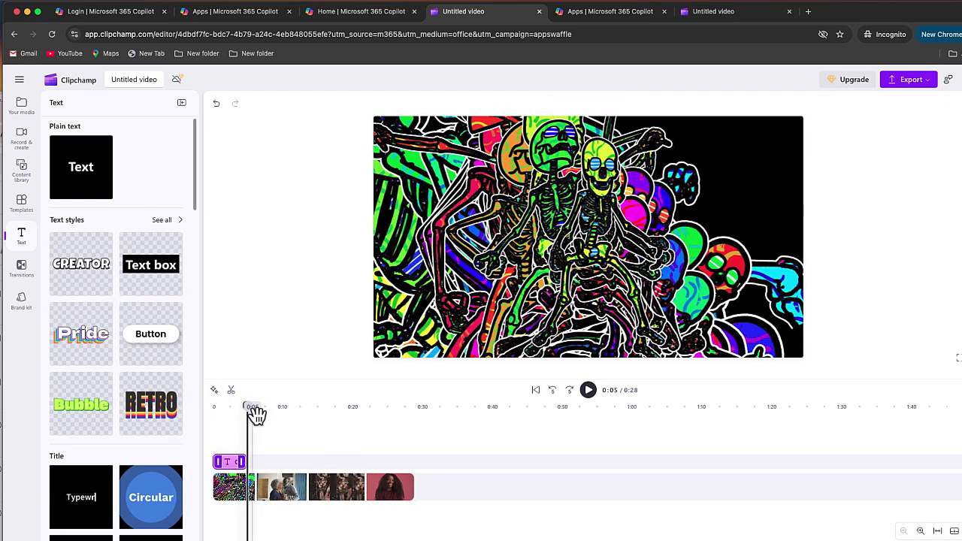
- Change the title's wording to 'WELCOME TO CLIPCHAMP'
drag(249, 409, 233, 415)
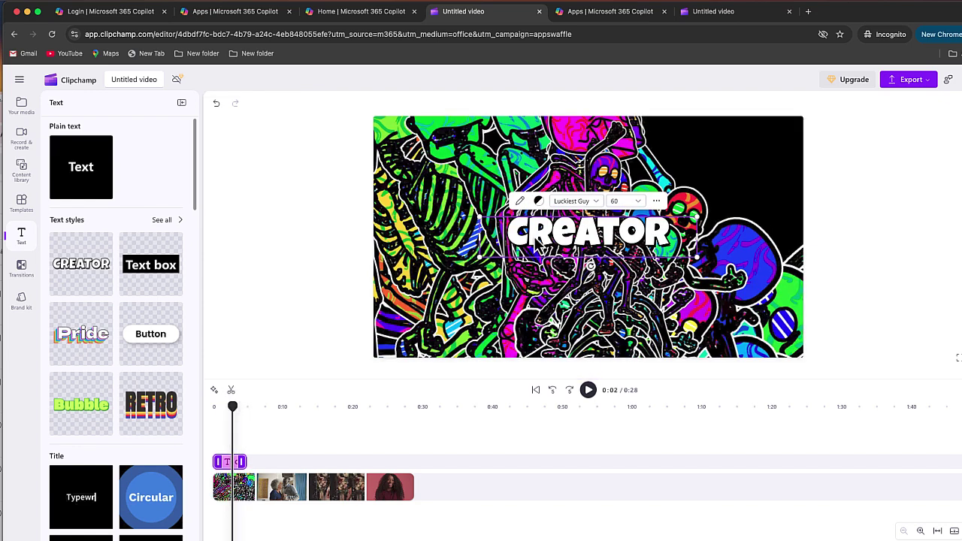
double_click(533, 234)
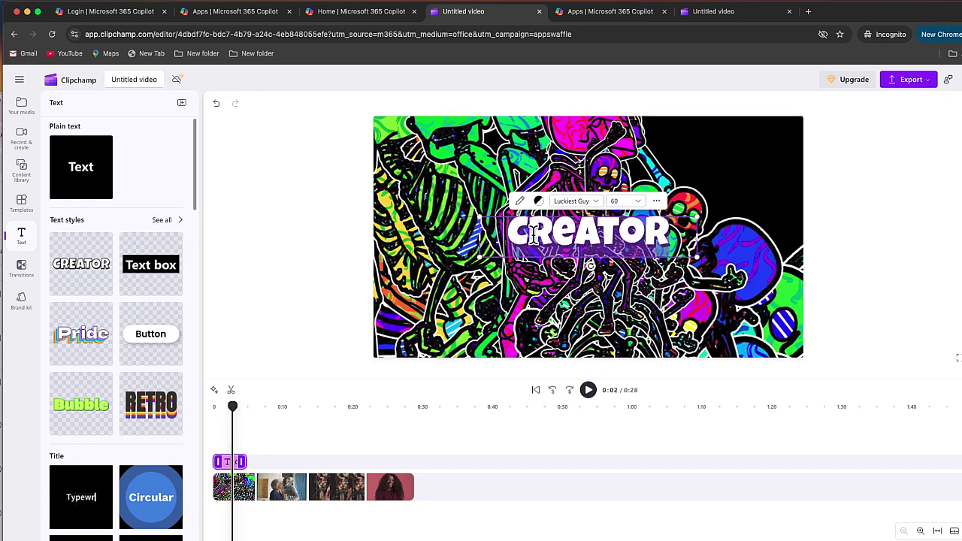
text(COME)
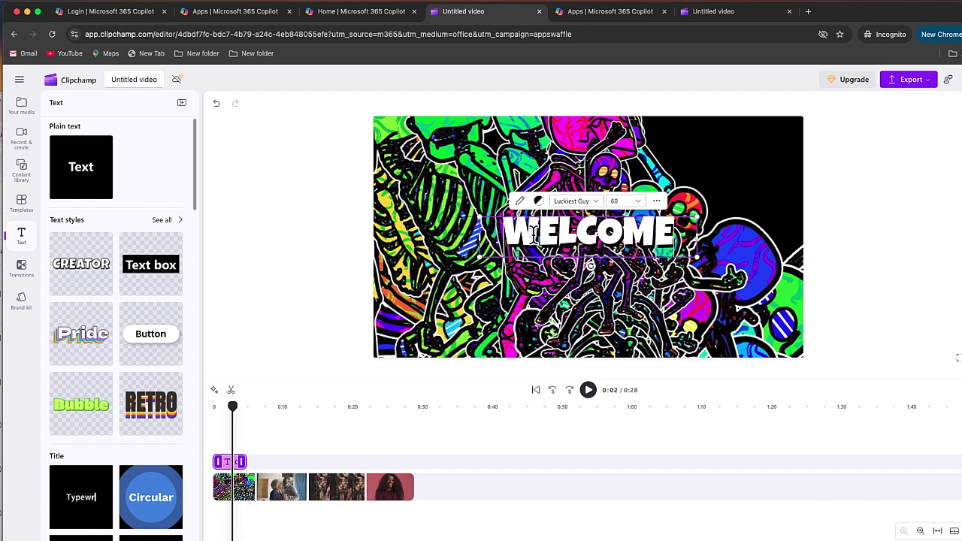
text( TO)
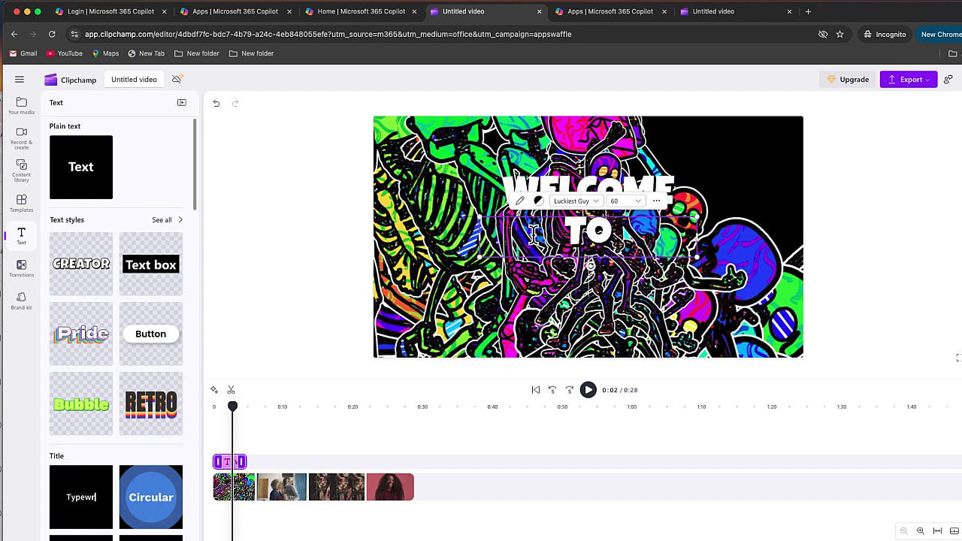
text( CLIPCHAMP)
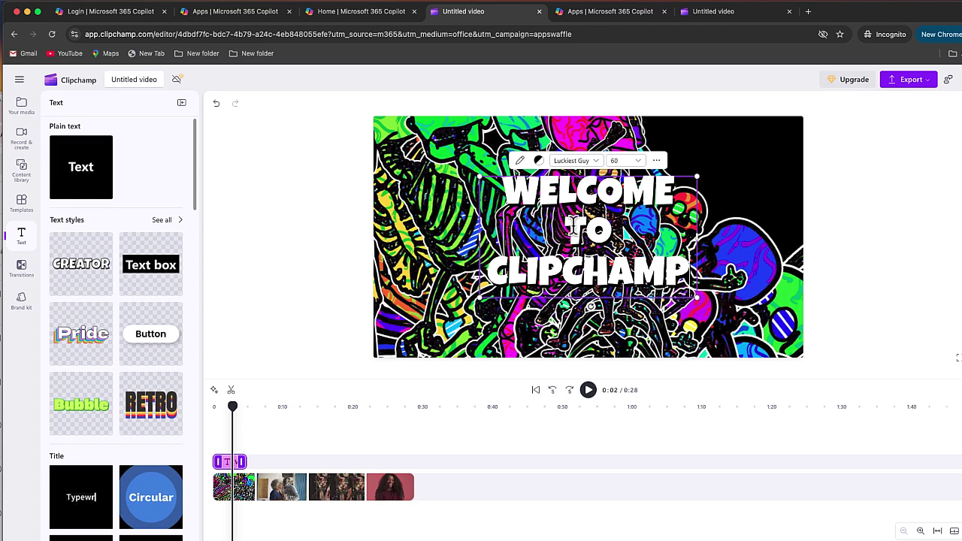
- Turn the title text yellow and preview it from the start
click(538, 159)
click(529, 135)
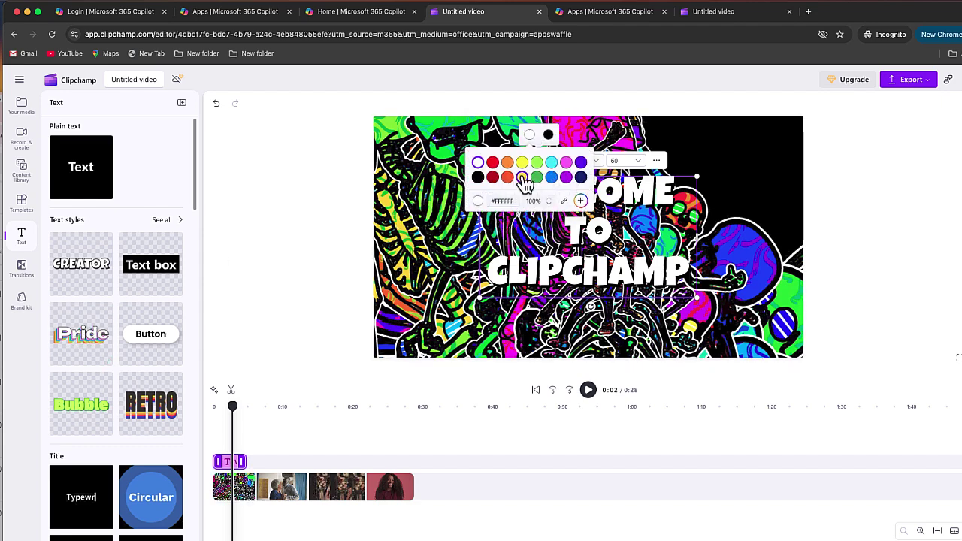
click(523, 178)
click(235, 487)
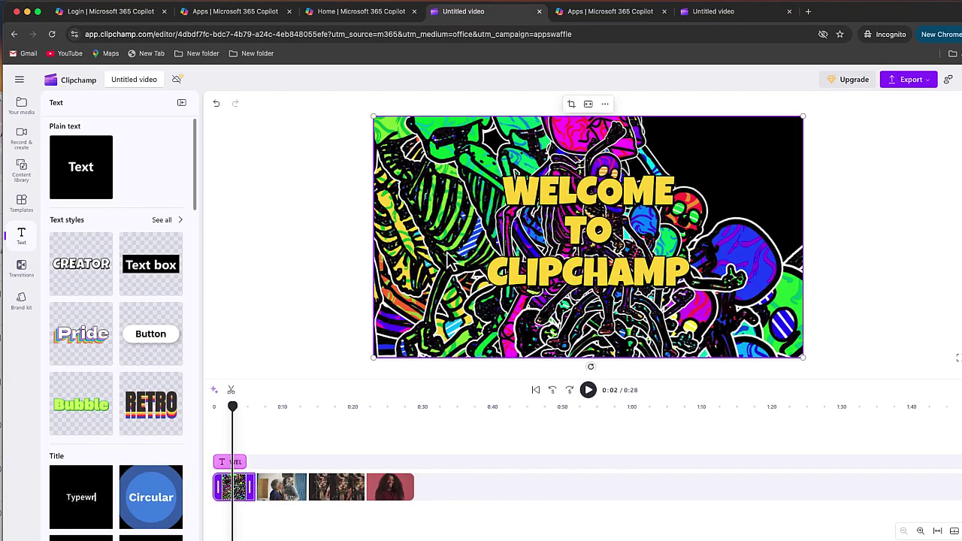
click(221, 420)
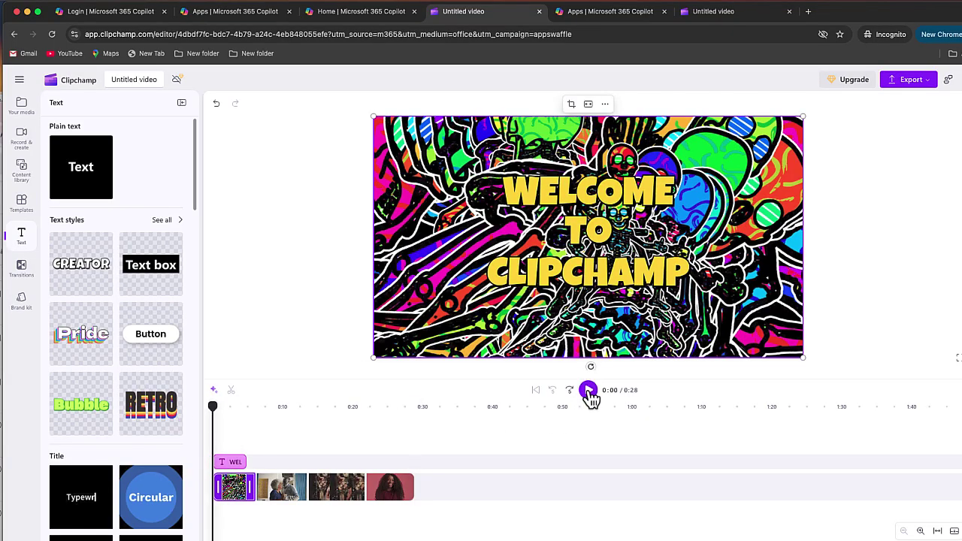
click(589, 390)
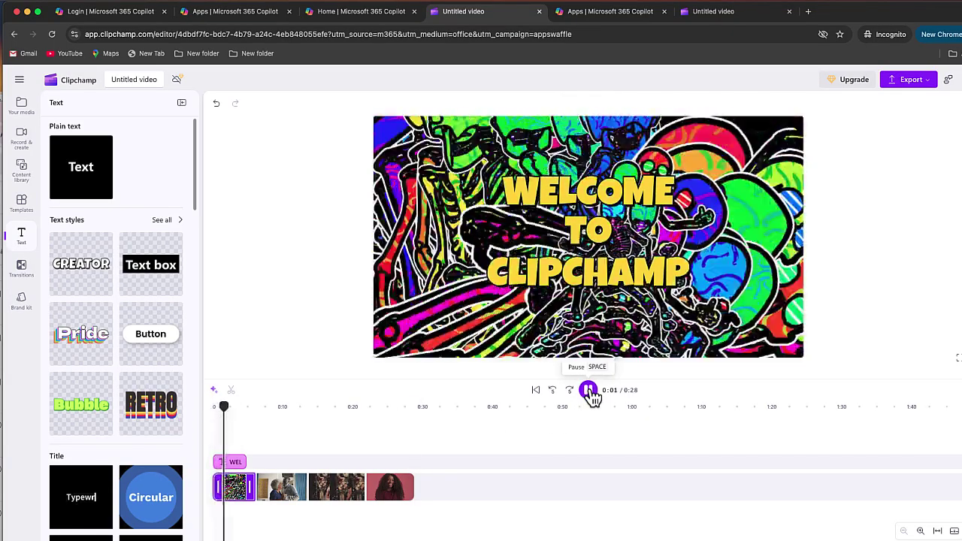
click(590, 393)
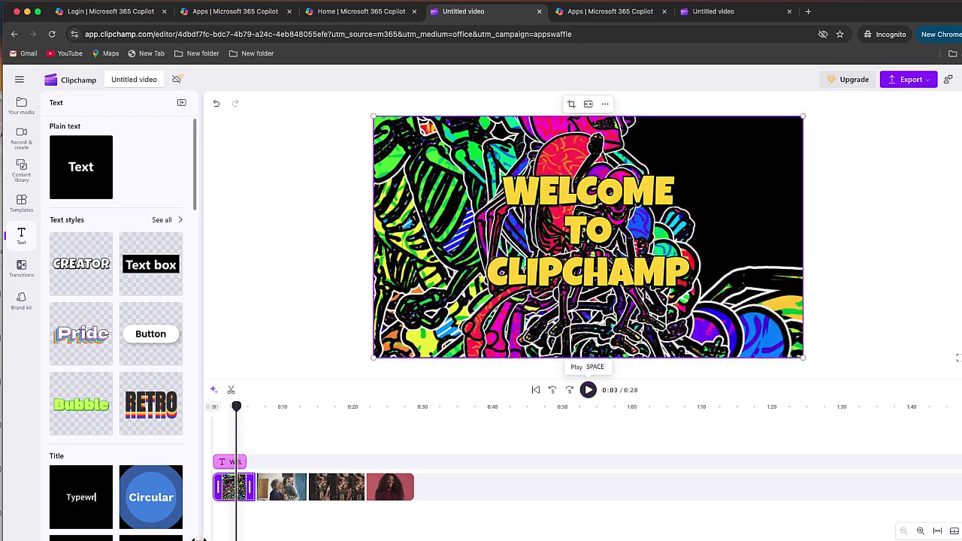
- Adjust the title clip's length so it ends near 0:06
drag(241, 460, 305, 463)
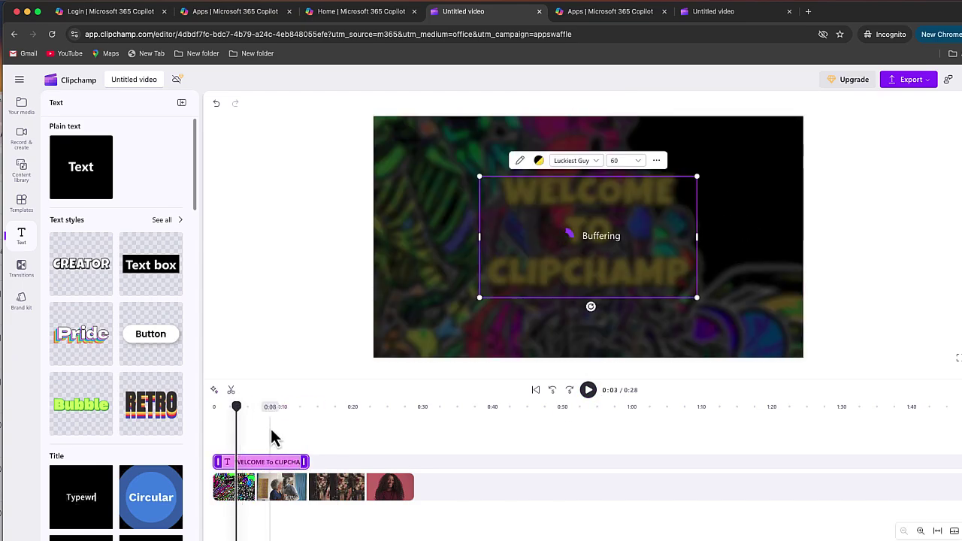
click(592, 396)
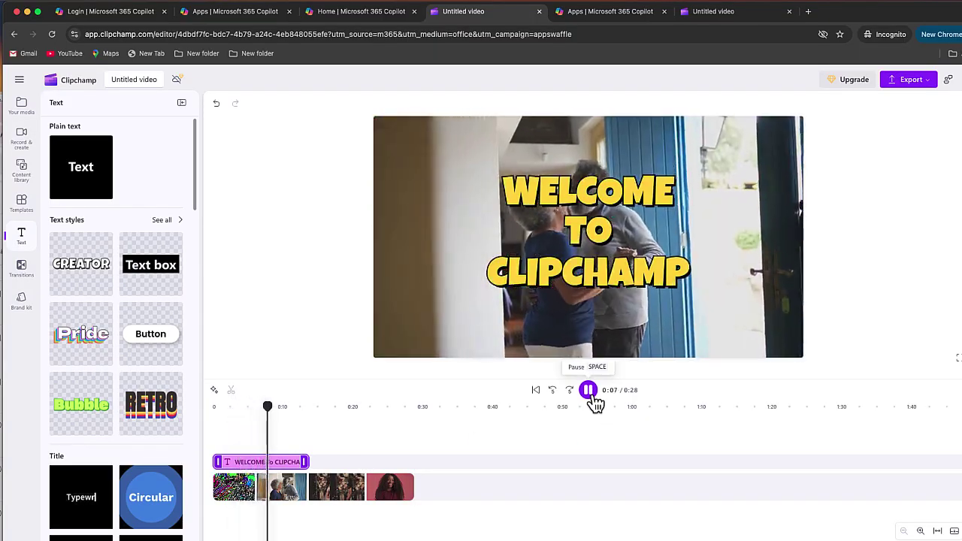
click(593, 395)
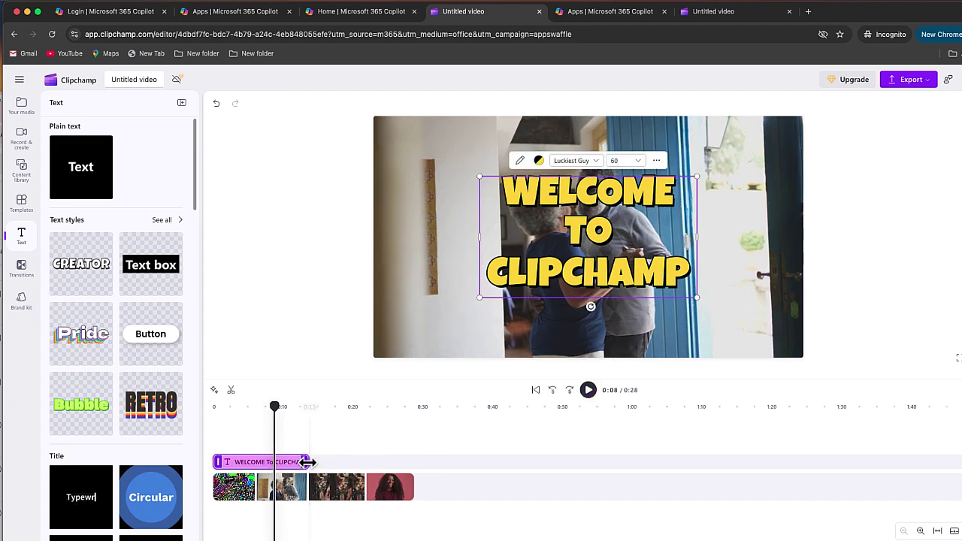
drag(306, 461, 254, 461)
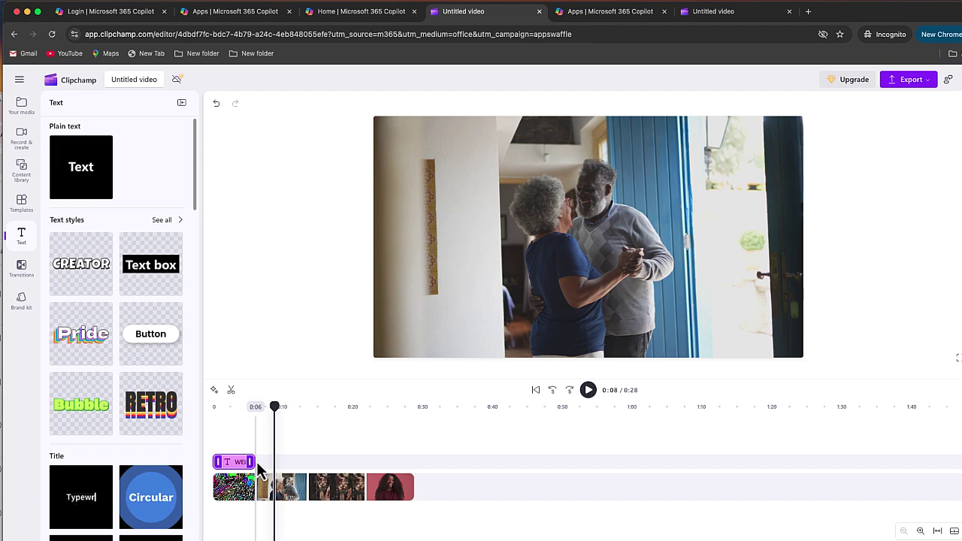
- Replay from about 0:05 to review where the title ends
click(261, 485)
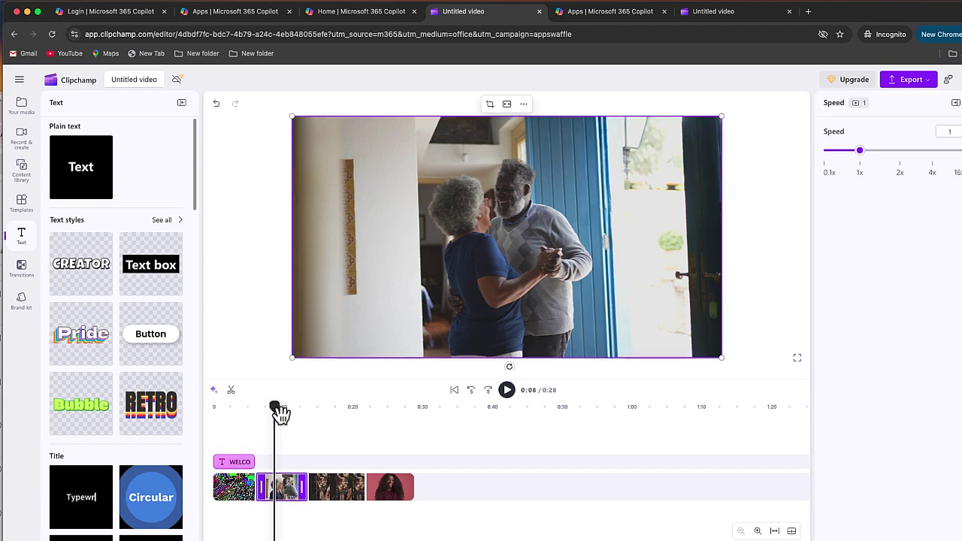
drag(275, 408, 250, 419)
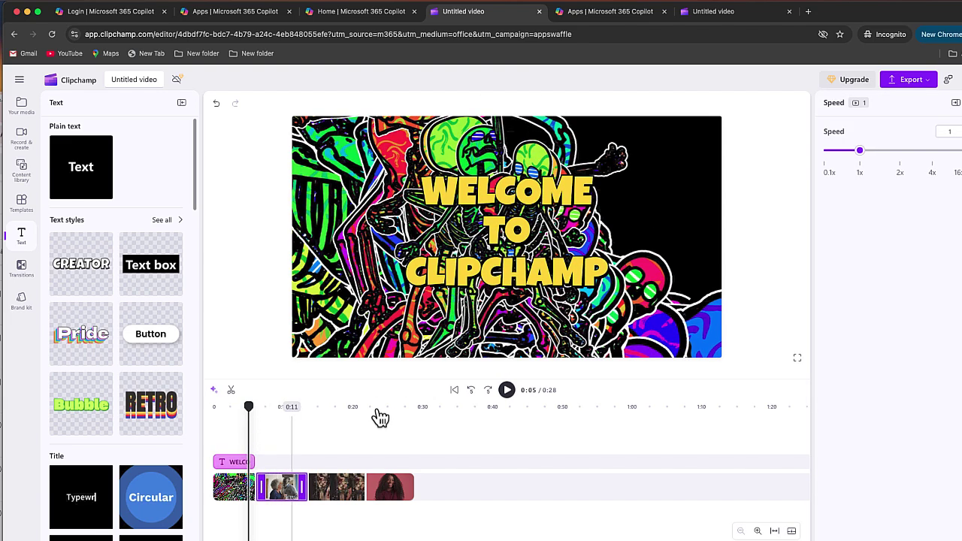
click(510, 395)
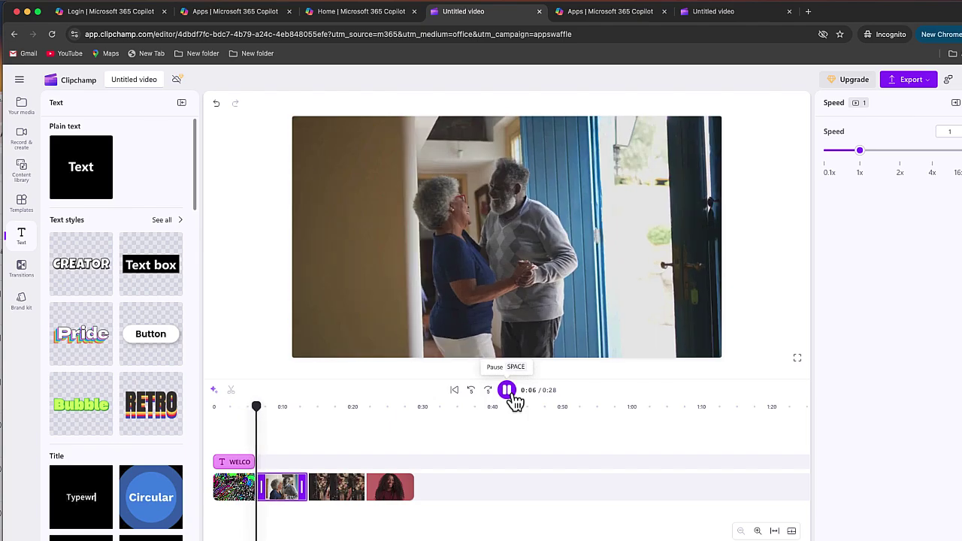
click(508, 392)
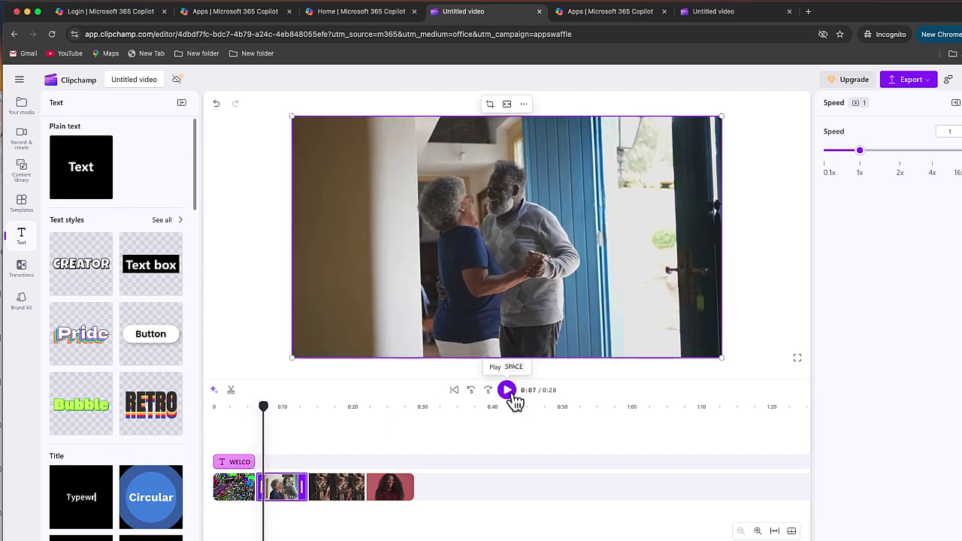
click(240, 489)
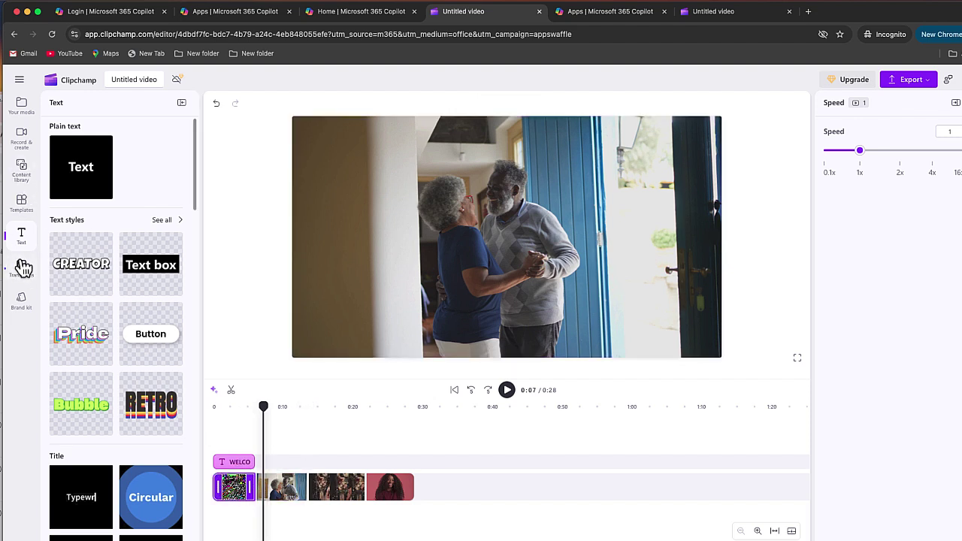
- Add Cross blur transitions between all four clips and try a fade through black at the end
click(24, 267)
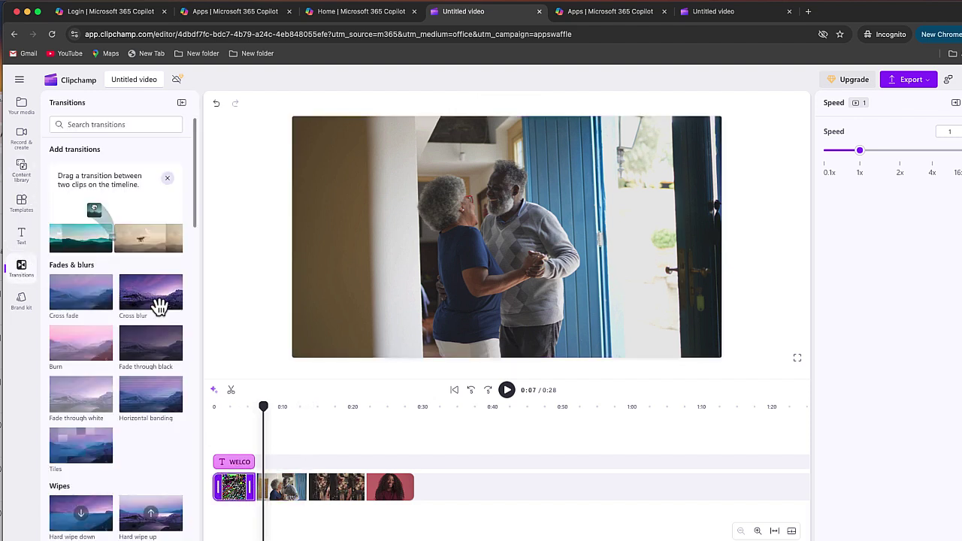
scroll(124, 354, down, 8)
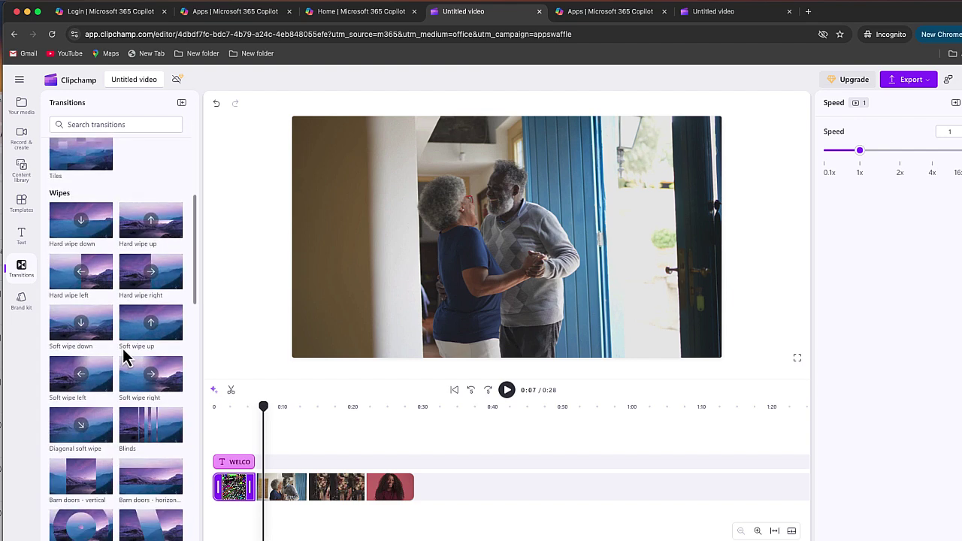
scroll(124, 353, down, 10)
scroll(124, 353, up, 20)
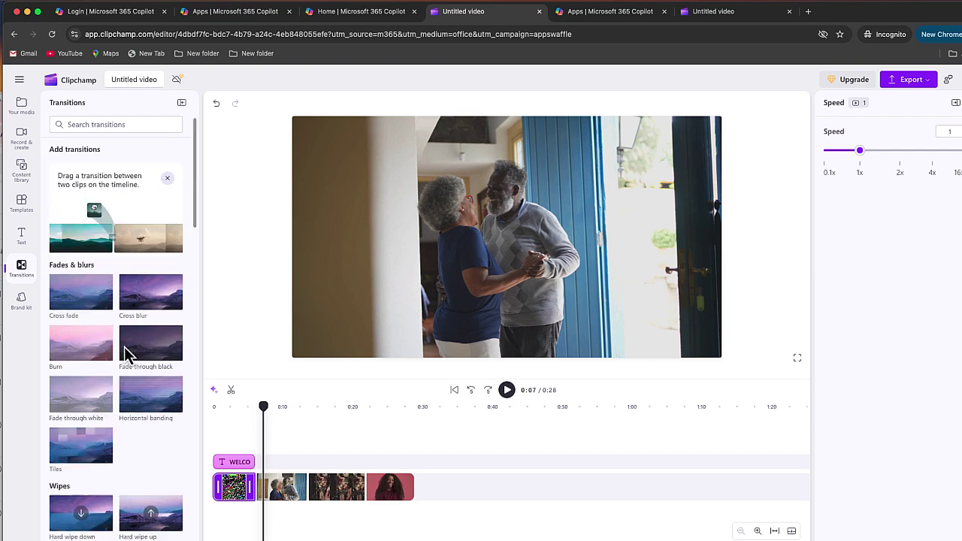
scroll(124, 354, down, 15)
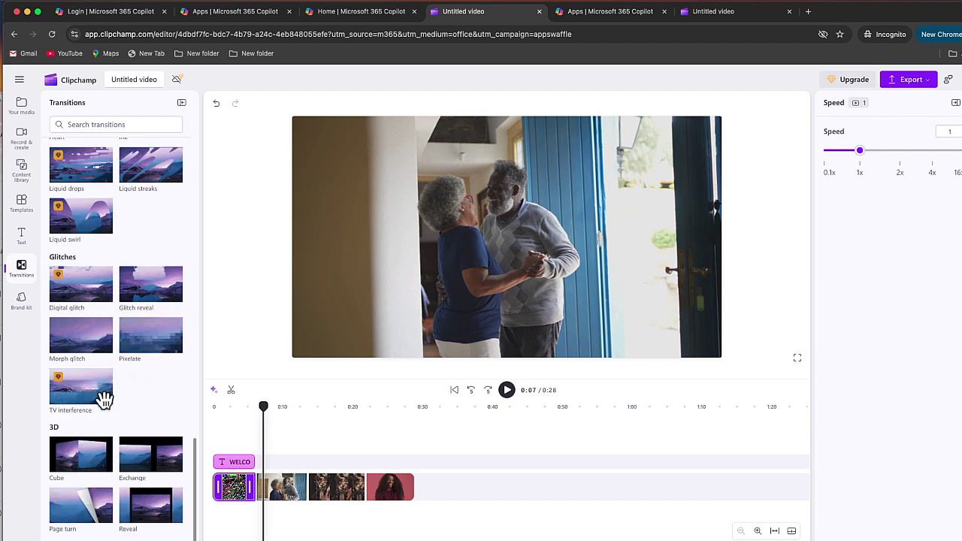
scroll(104, 398, up, 15)
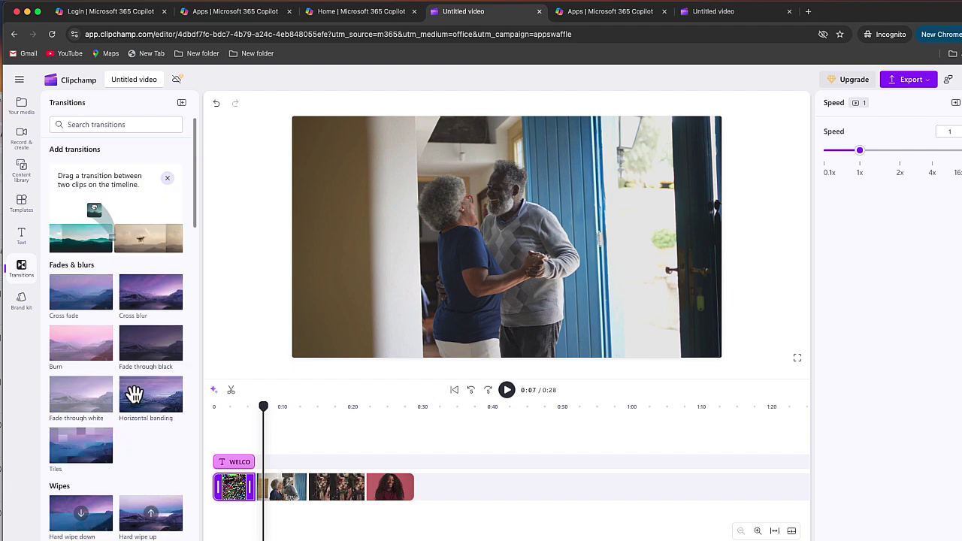
drag(151, 302, 256, 488)
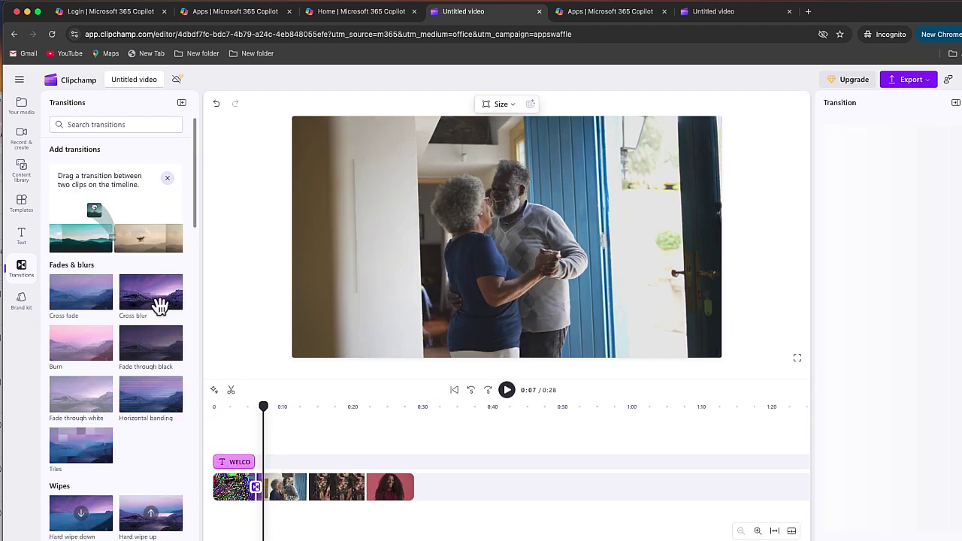
drag(160, 304, 313, 488)
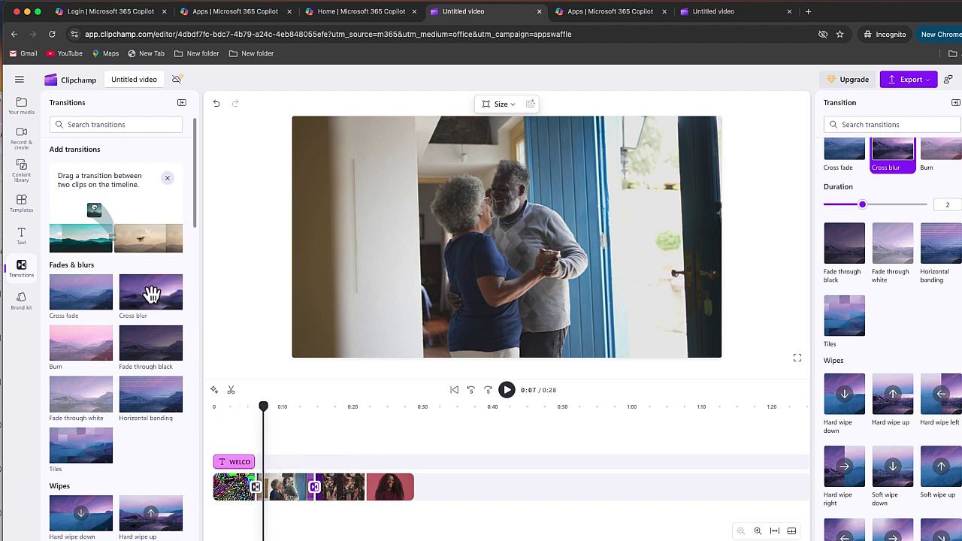
drag(151, 293, 359, 487)
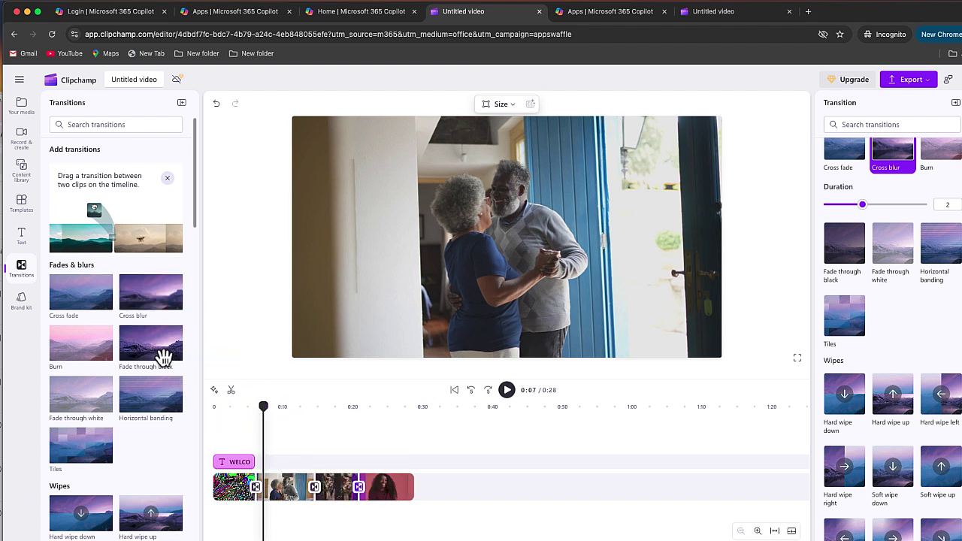
drag(163, 356, 410, 498)
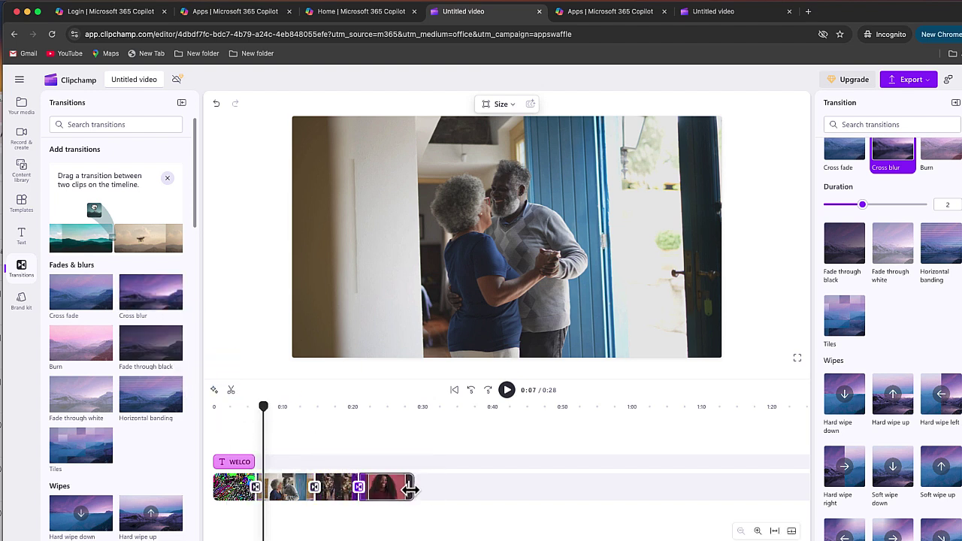
- Give the final red-background clip a 2-second fade-out and play from 0:13 to check
click(408, 498)
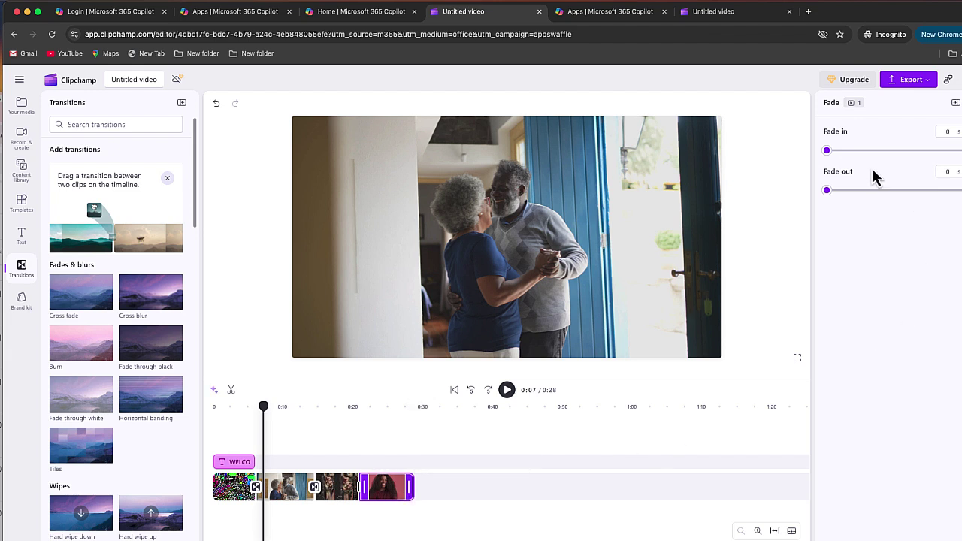
drag(829, 193, 953, 201)
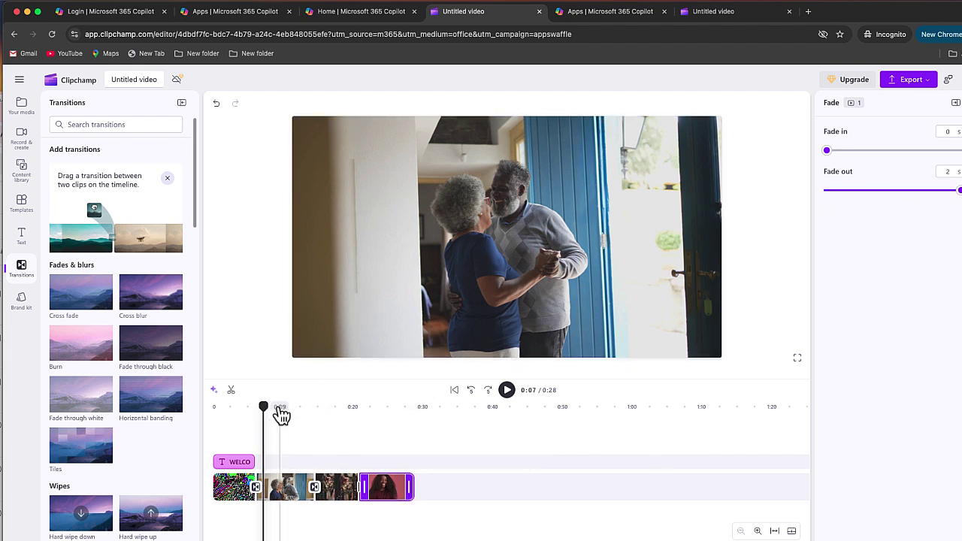
drag(278, 408, 309, 414)
click(508, 391)
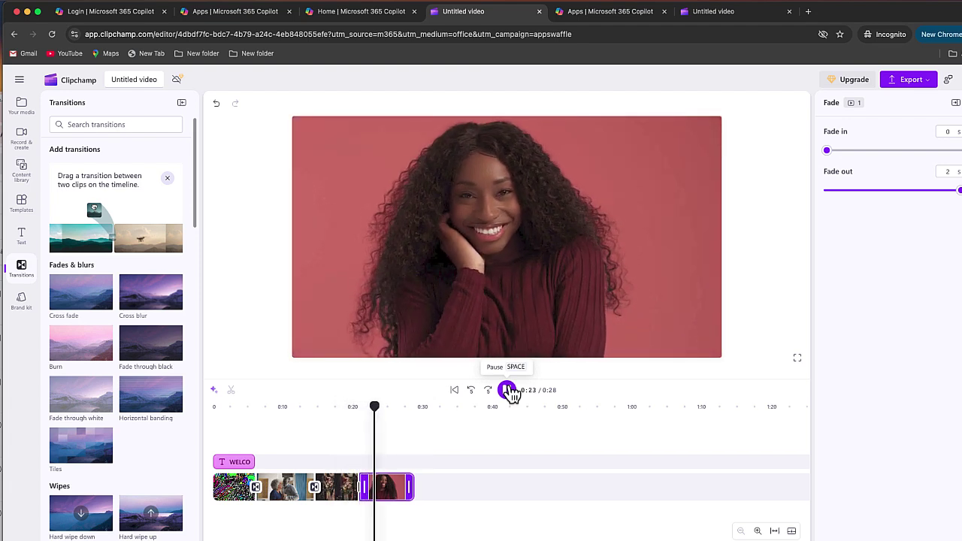
click(508, 390)
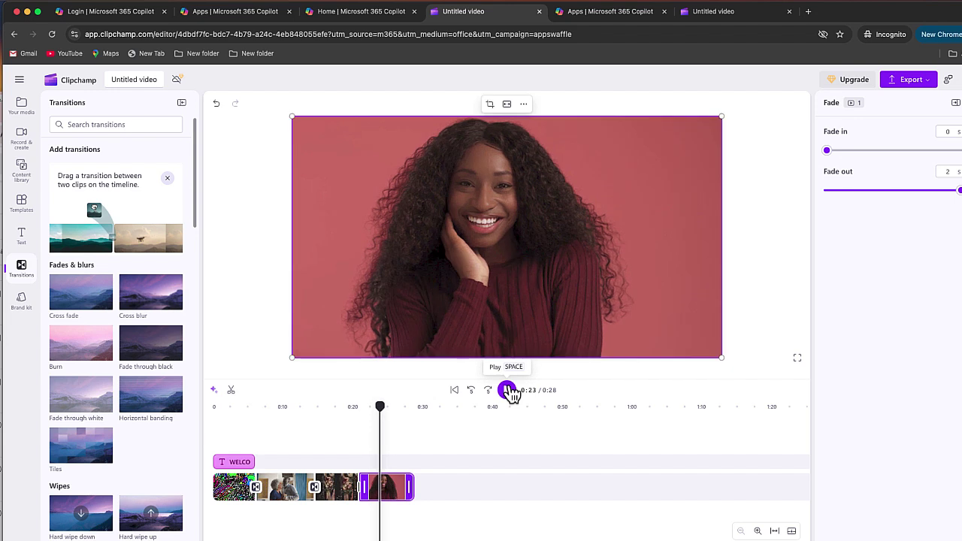
- Search the Content library for 'dance' and filter the results to Audio
click(20, 176)
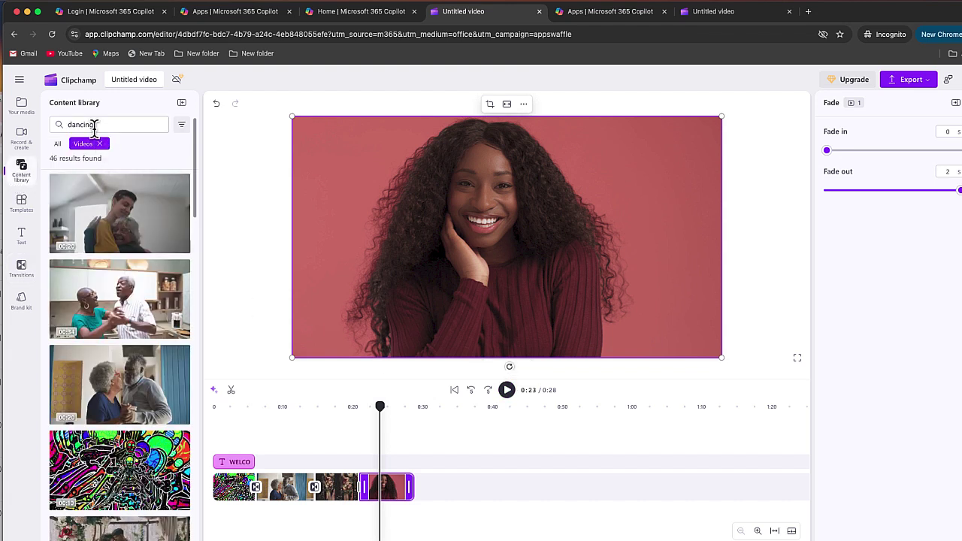
key(BackSpace)
key(BackSpace)
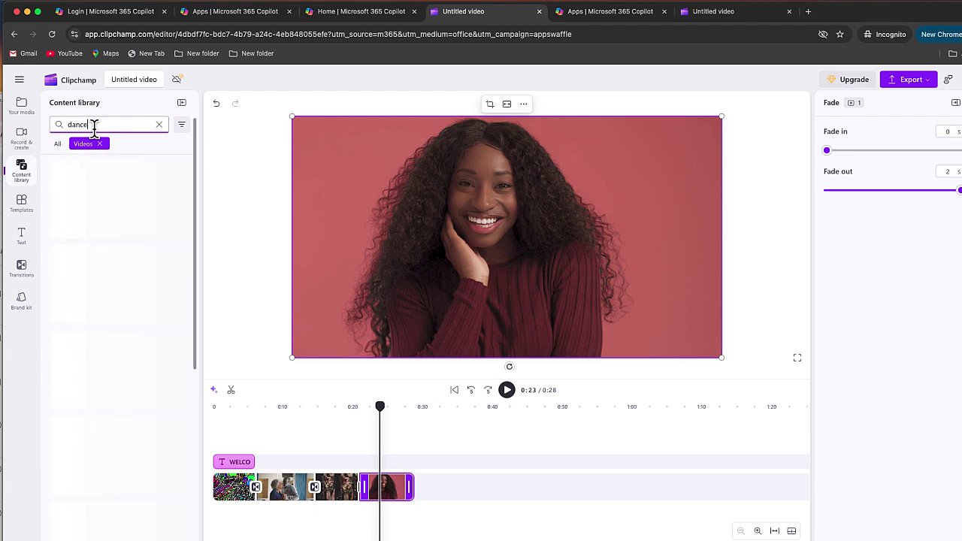
click(108, 148)
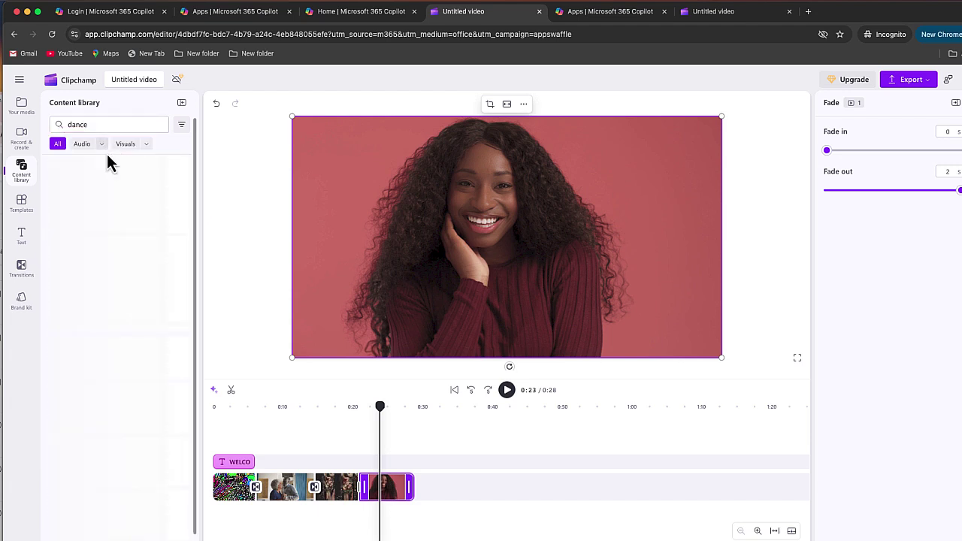
click(152, 147)
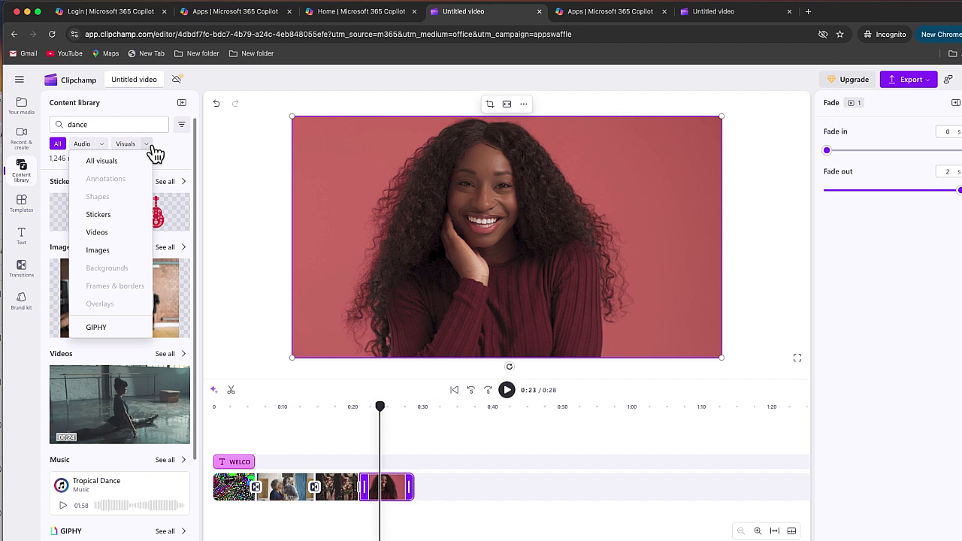
click(87, 146)
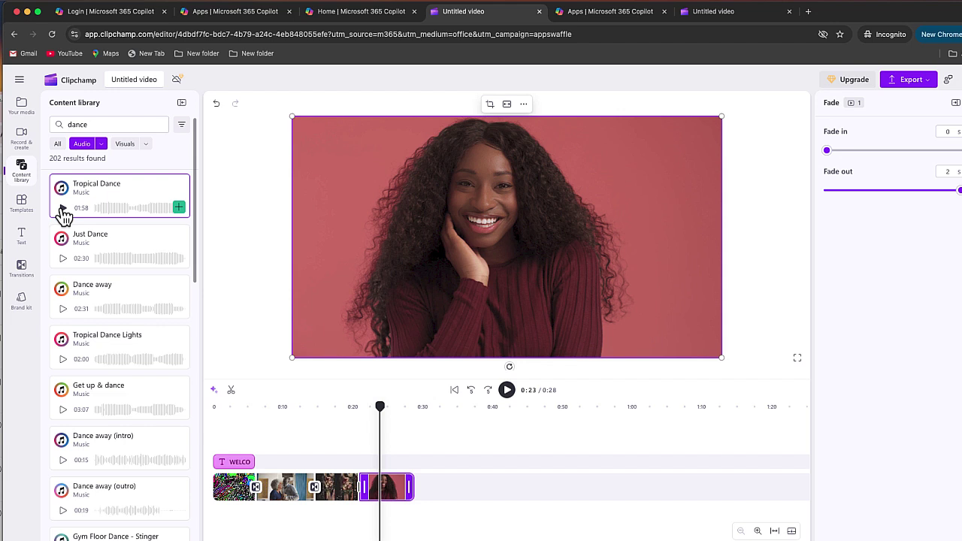
- Preview the Tropical Dance and Get up & dance music tracks
click(63, 210)
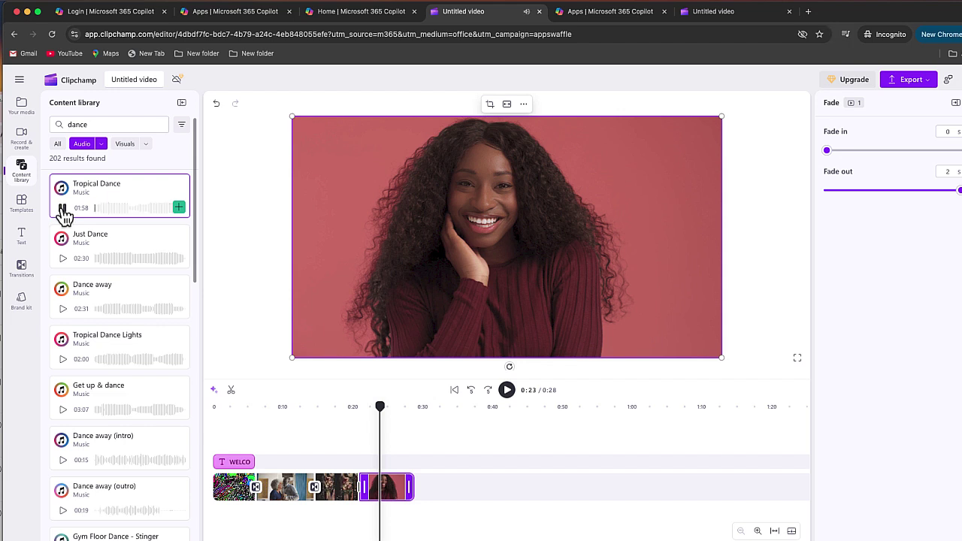
click(63, 210)
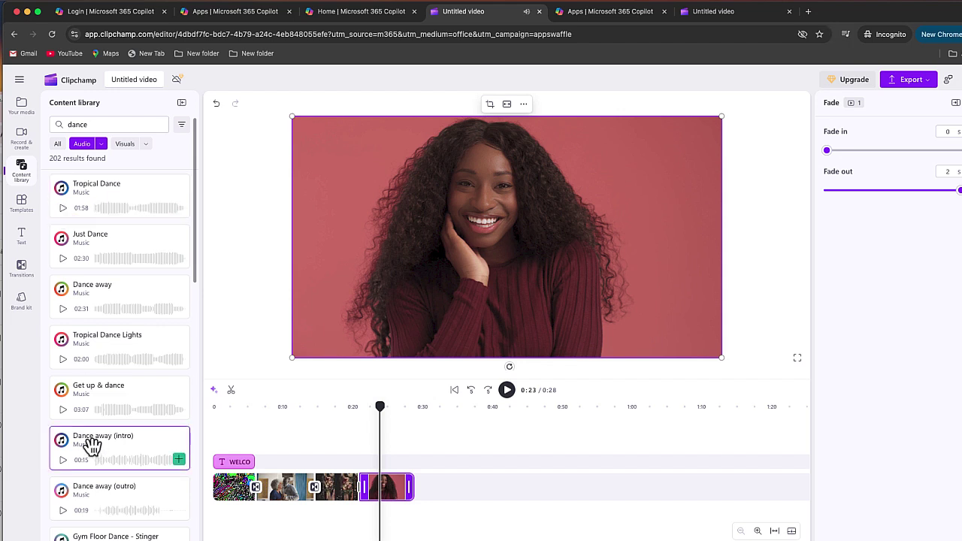
click(62, 410)
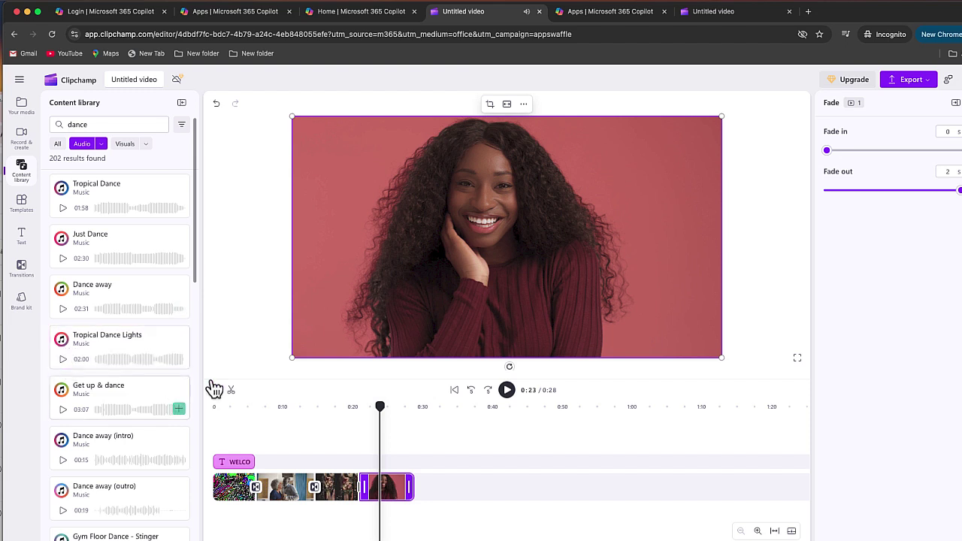
- Add Tropical Dance Lights music starting at 0:00 and remove the part past 0:28
click(179, 360)
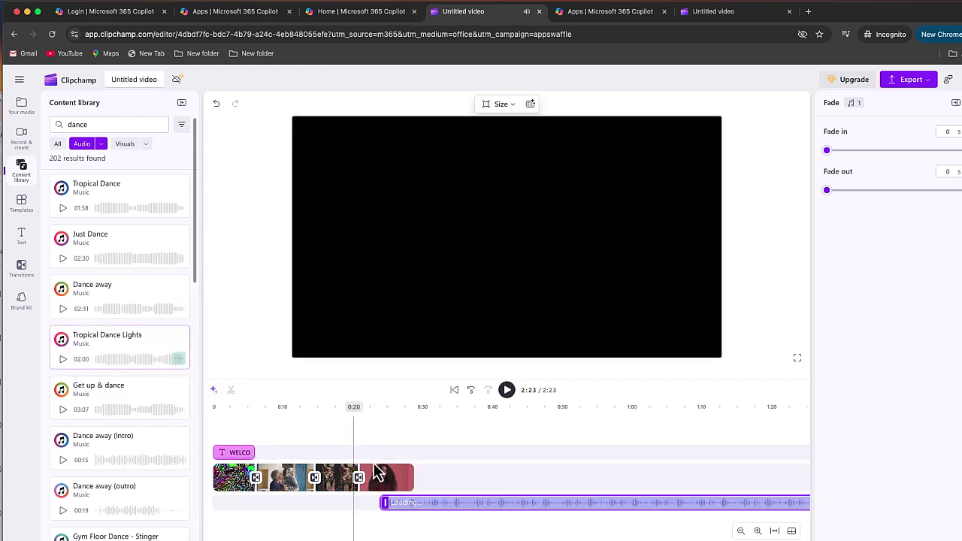
drag(458, 511, 273, 511)
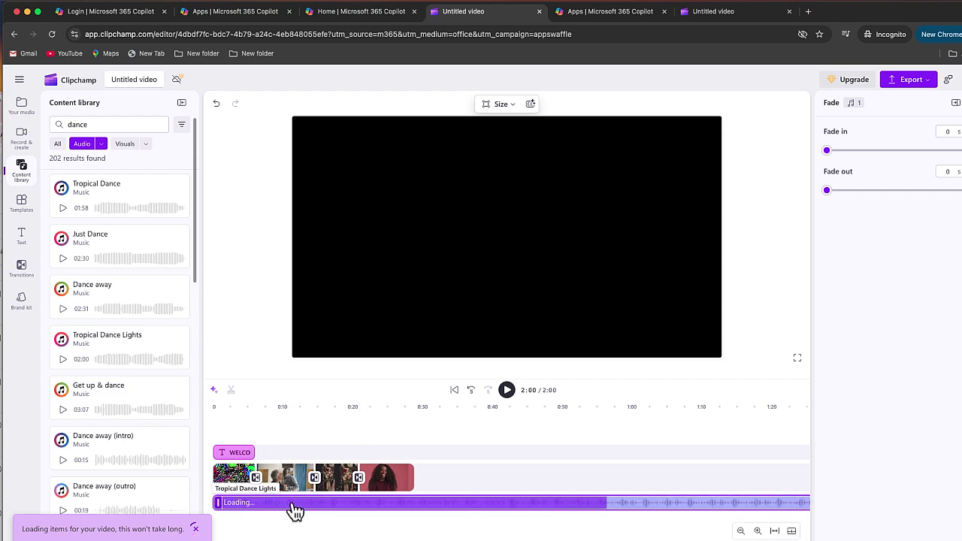
click(409, 455)
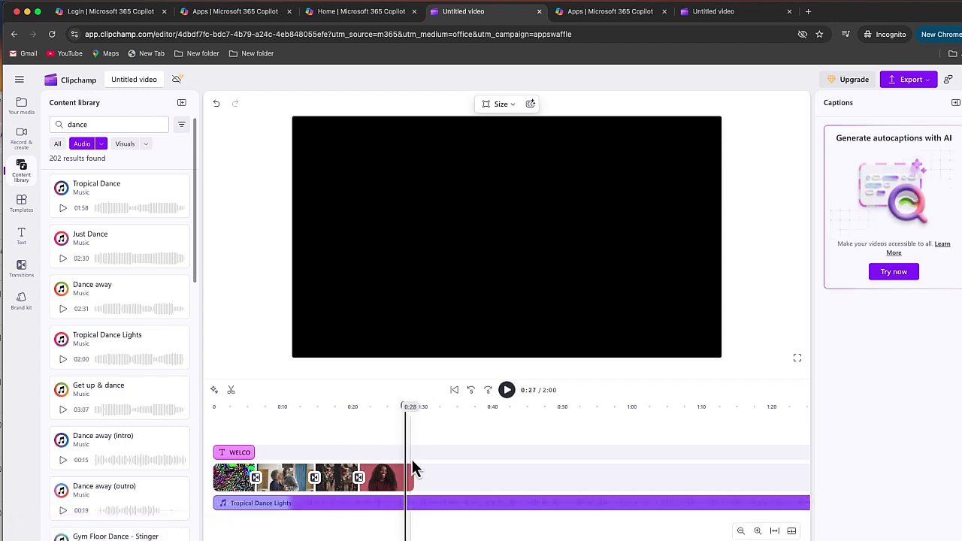
drag(408, 409, 417, 414)
click(427, 508)
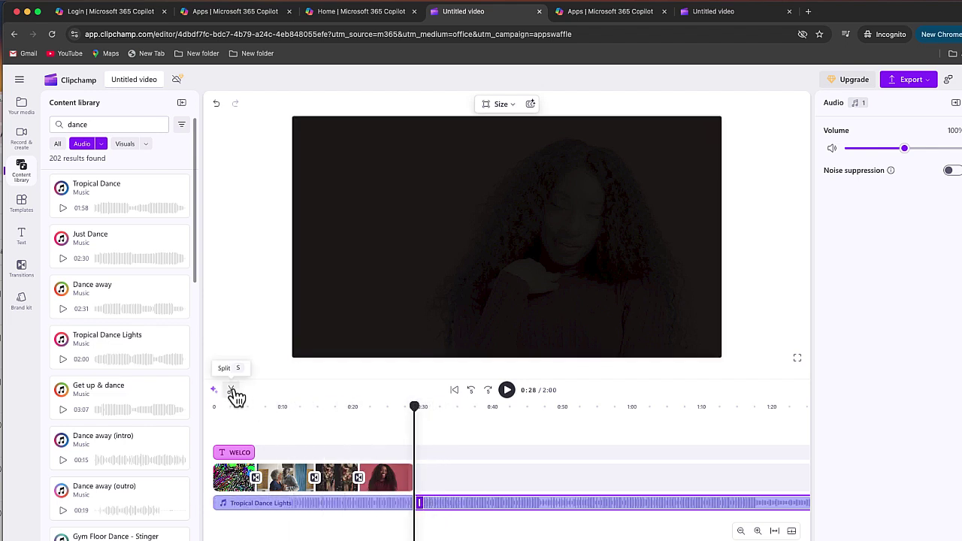
key(Delete)
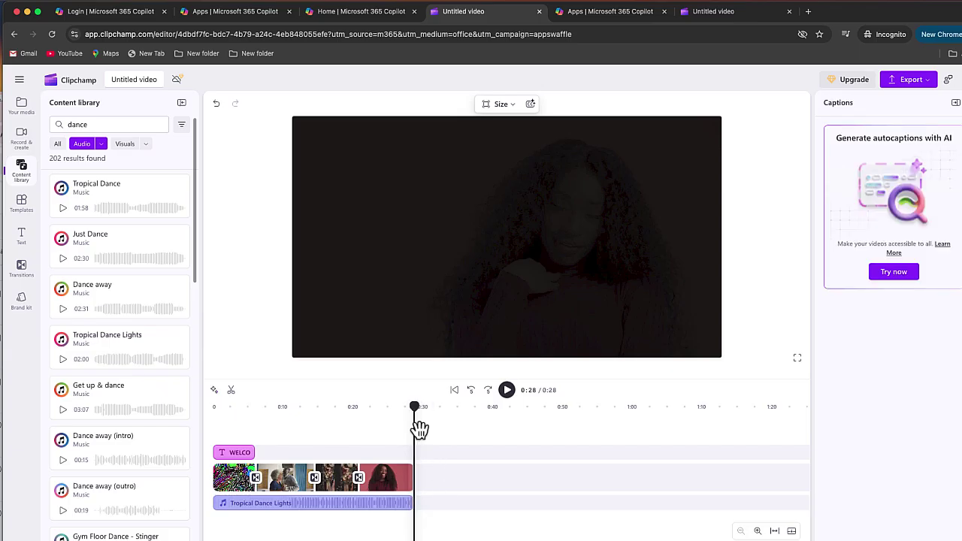
drag(420, 416, 158, 430)
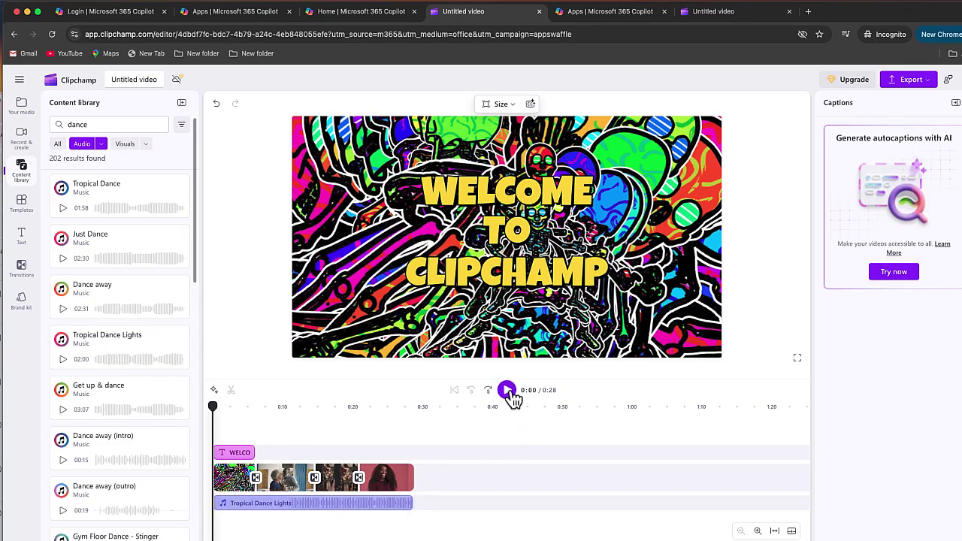
- Review the first 10 seconds of the edit, then bring up the Export quality options
click(508, 391)
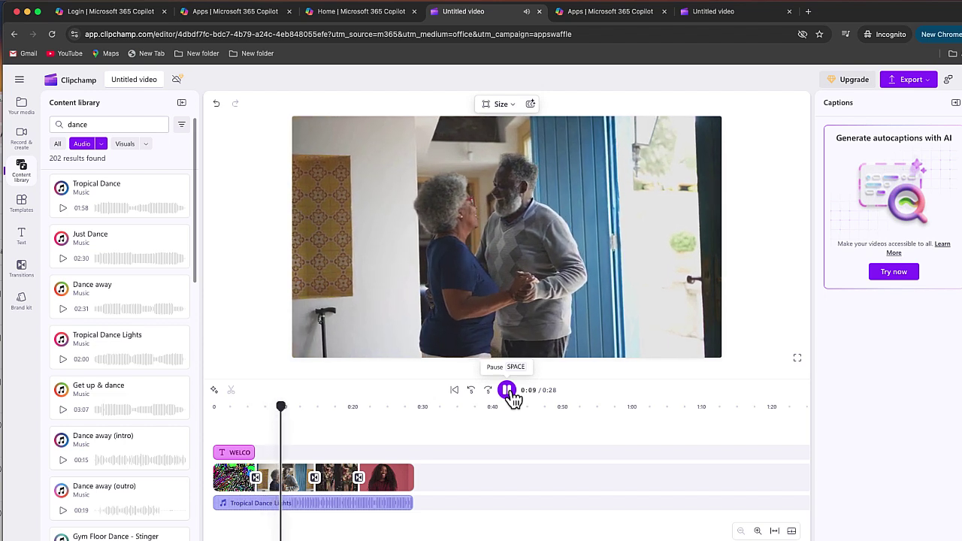
click(509, 391)
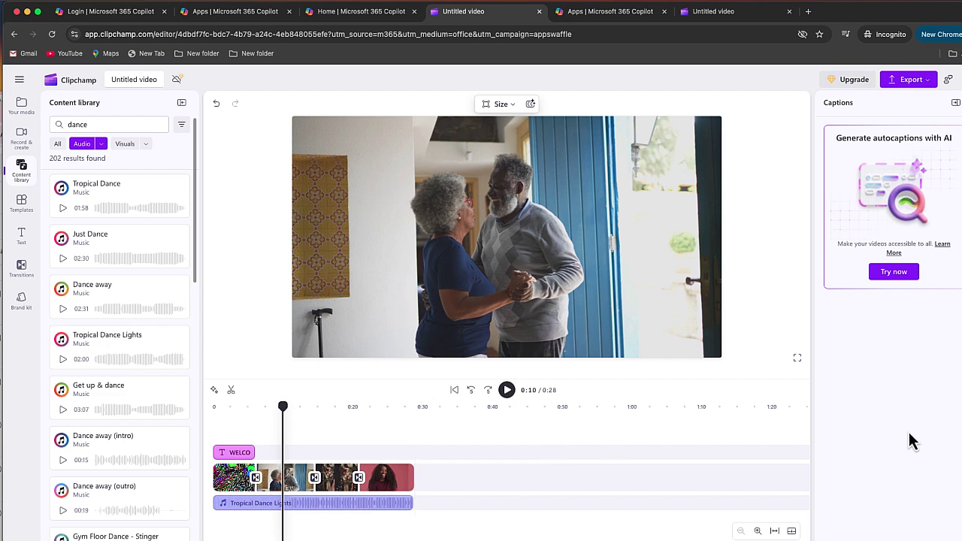
click(929, 94)
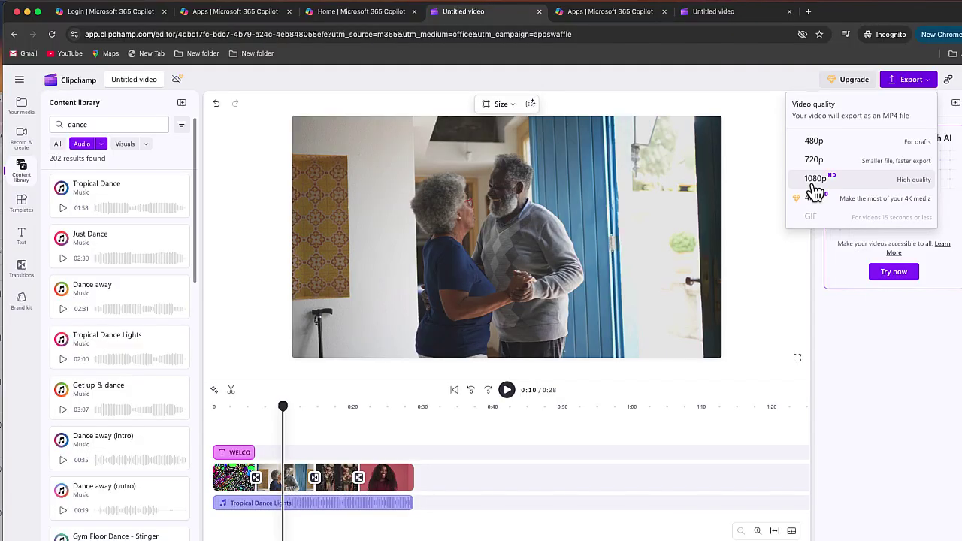
- Export the video at 1080p and save the 'Dance' file to OneDrive
click(815, 182)
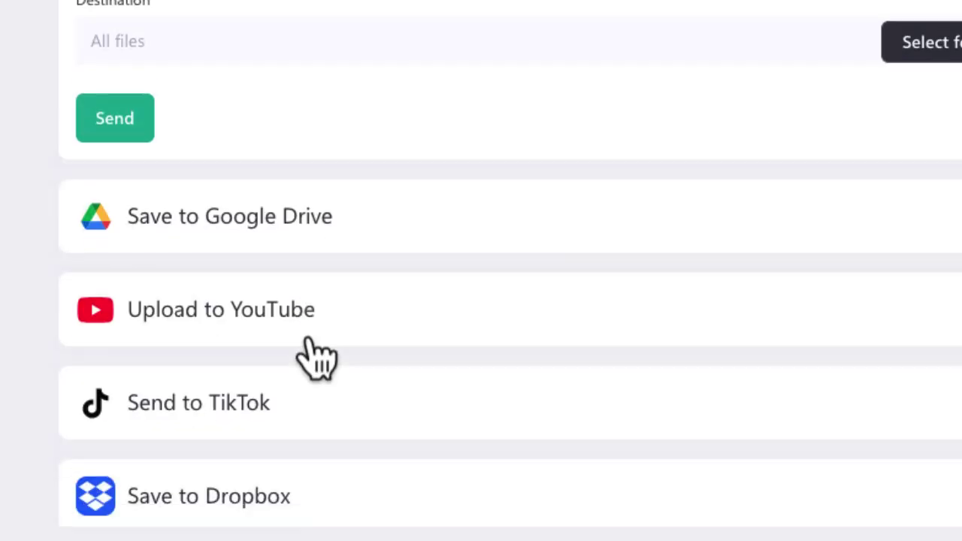
scroll(315, 357, down, 2)
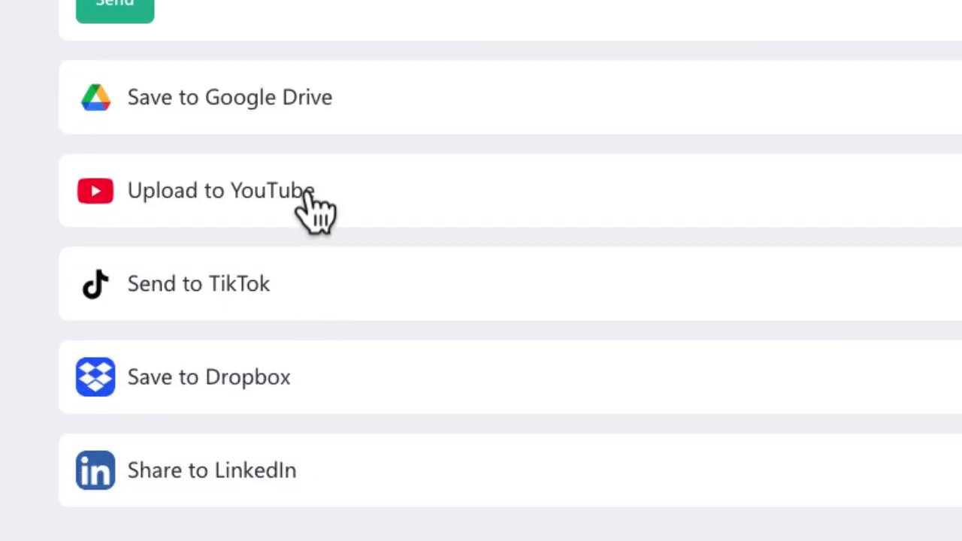
scroll(308, 210, up, 3)
drag(215, 15, 16, 17)
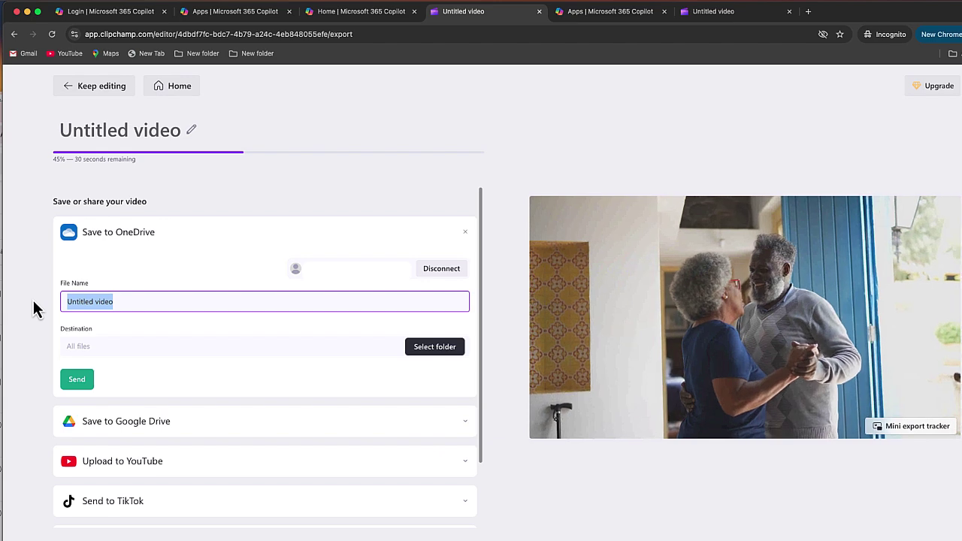
click(76, 378)
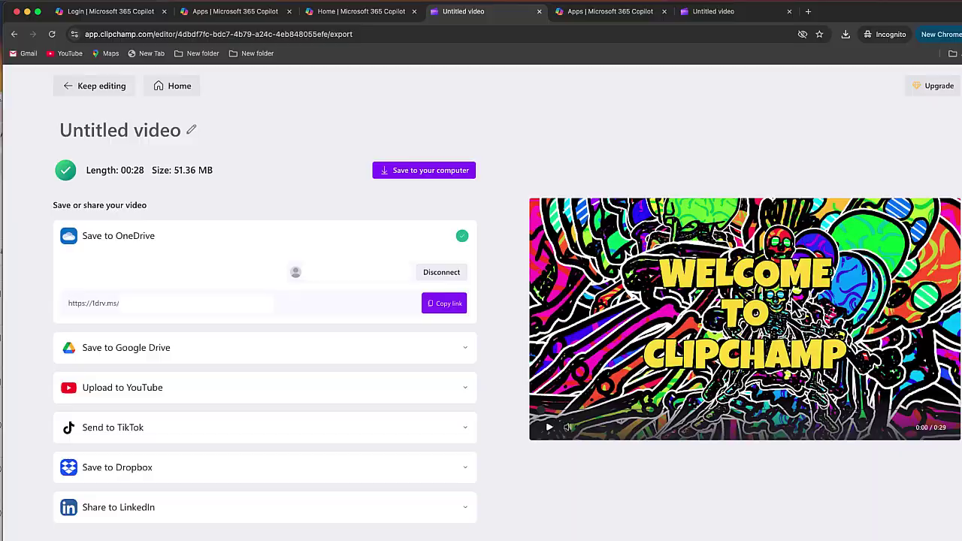
click(553, 435)
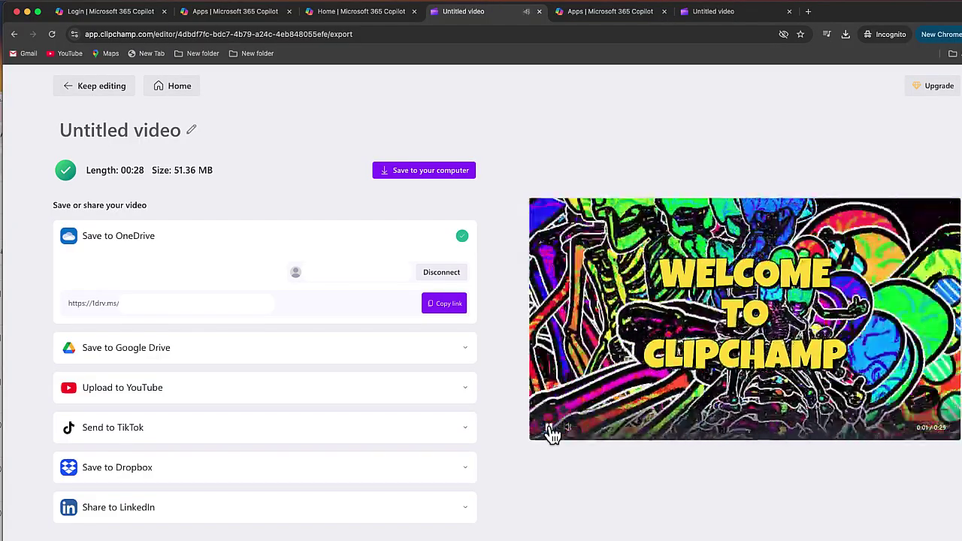